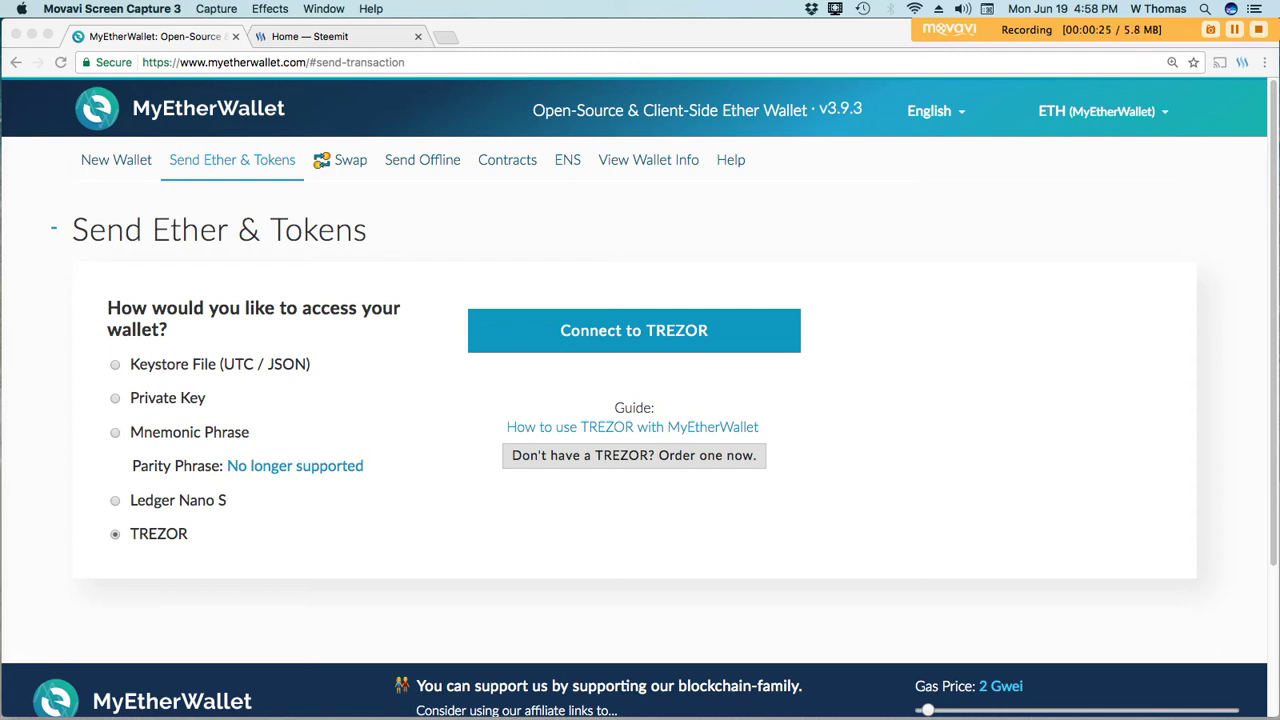
Bring the MyEtherWallet Send Ether & Tokens page into focus, with TREZOR as the access method.
{"action": "left_click", "coordinate": [634, 330]}
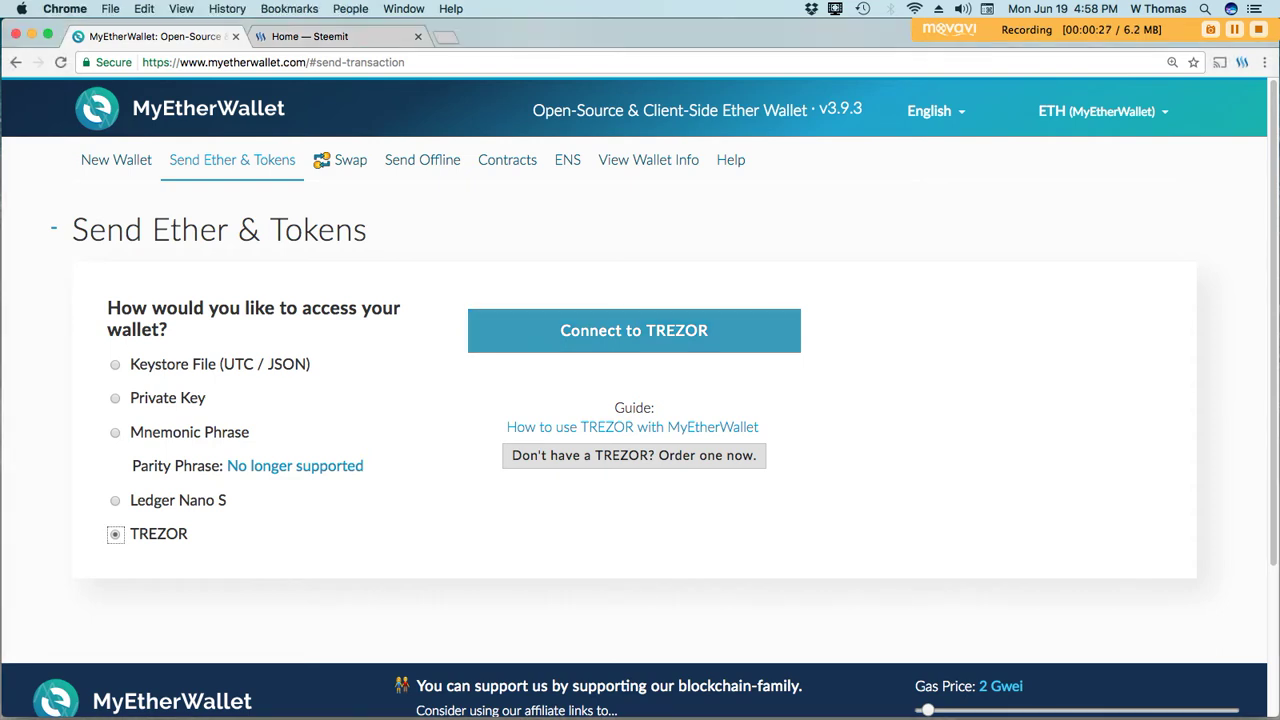
Connect the TREZOR, allow public key export, and enter the four-digit PIN.
{"action": "left_click", "coordinate": [634, 330]}
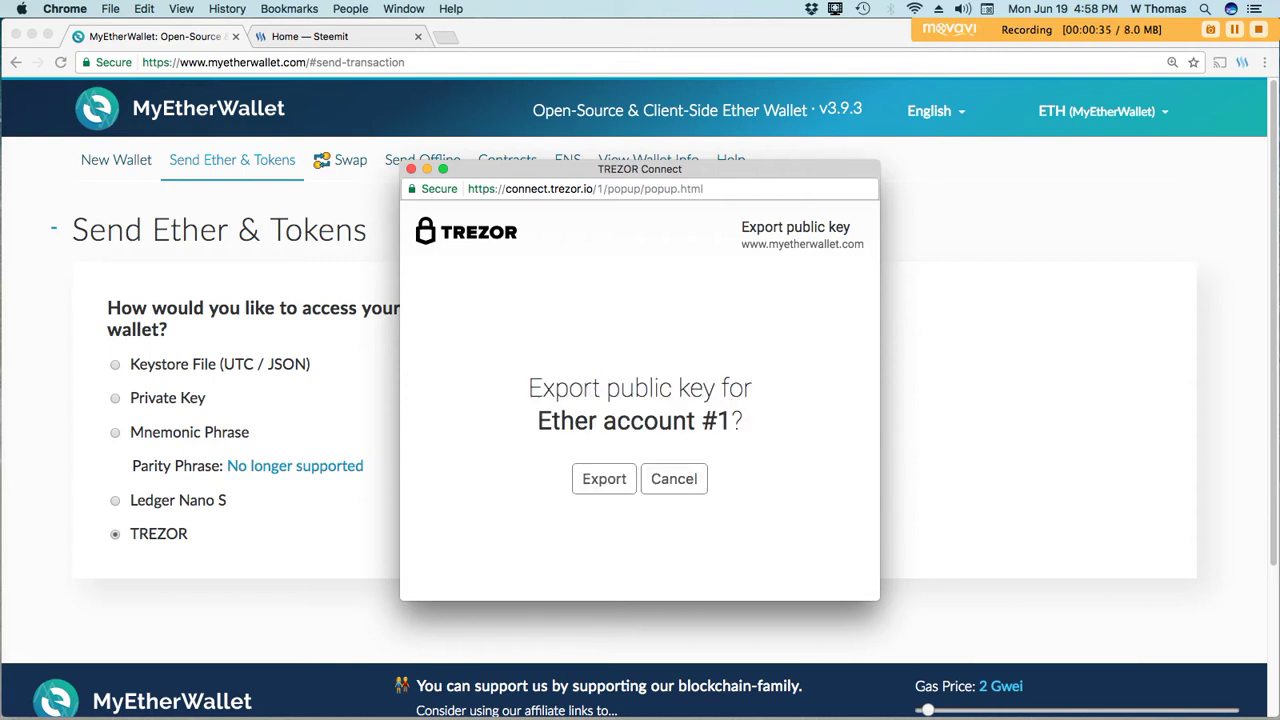
{"action": "key", "text": "Return"}
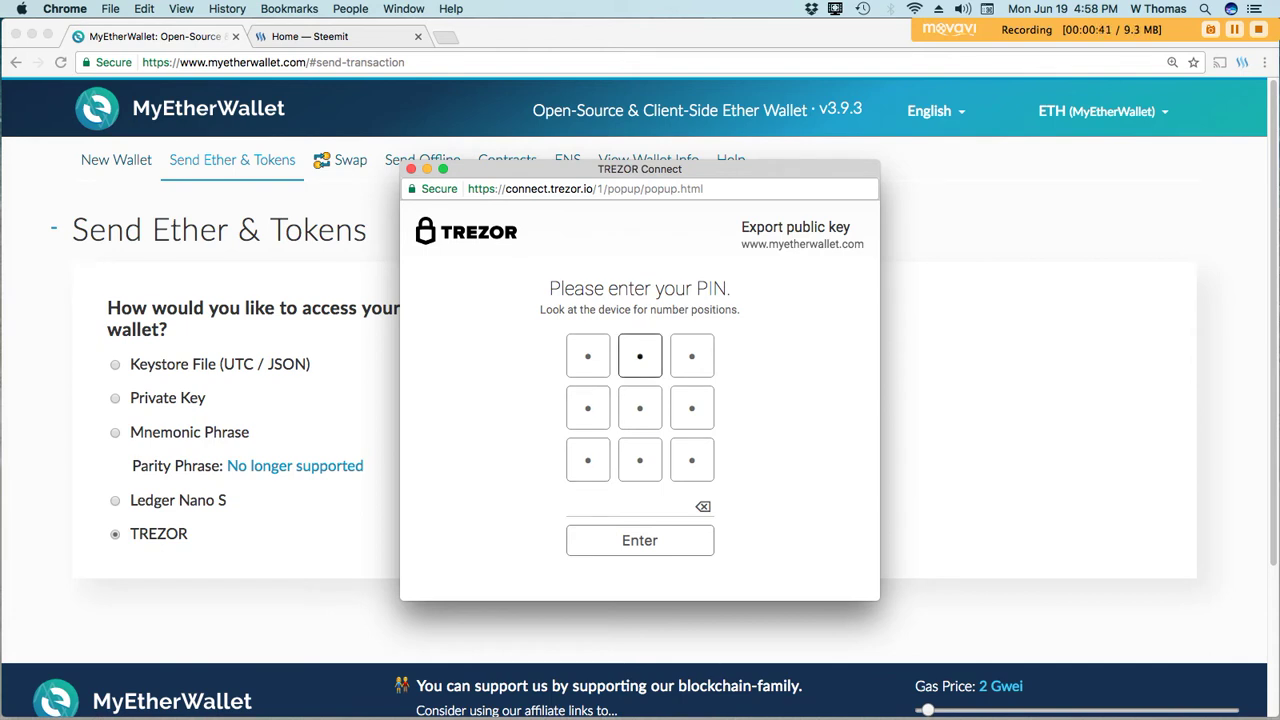
{"action": "left_click", "coordinate": [640, 356]}
{"action": "left_click", "coordinate": [692, 356]}
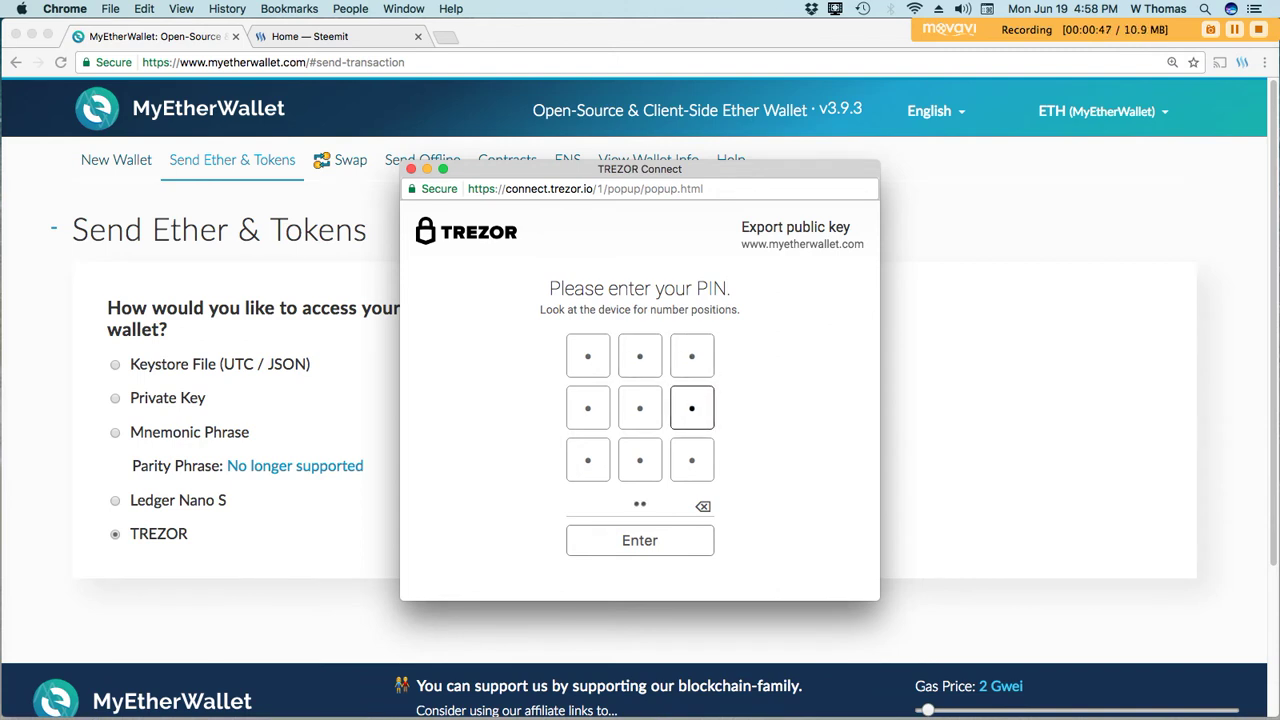
{"action": "left_click", "coordinate": [692, 408]}
{"action": "left_click", "coordinate": [640, 356]}
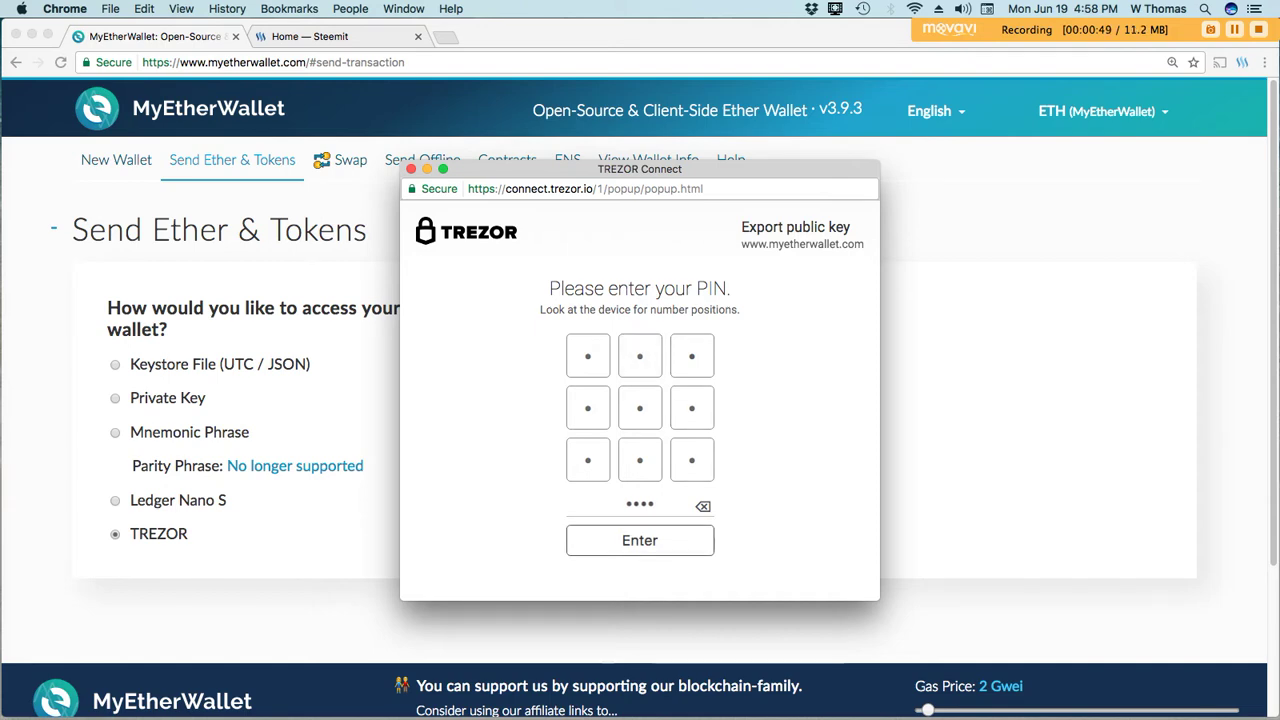
{"action": "left_click", "coordinate": [640, 540]}
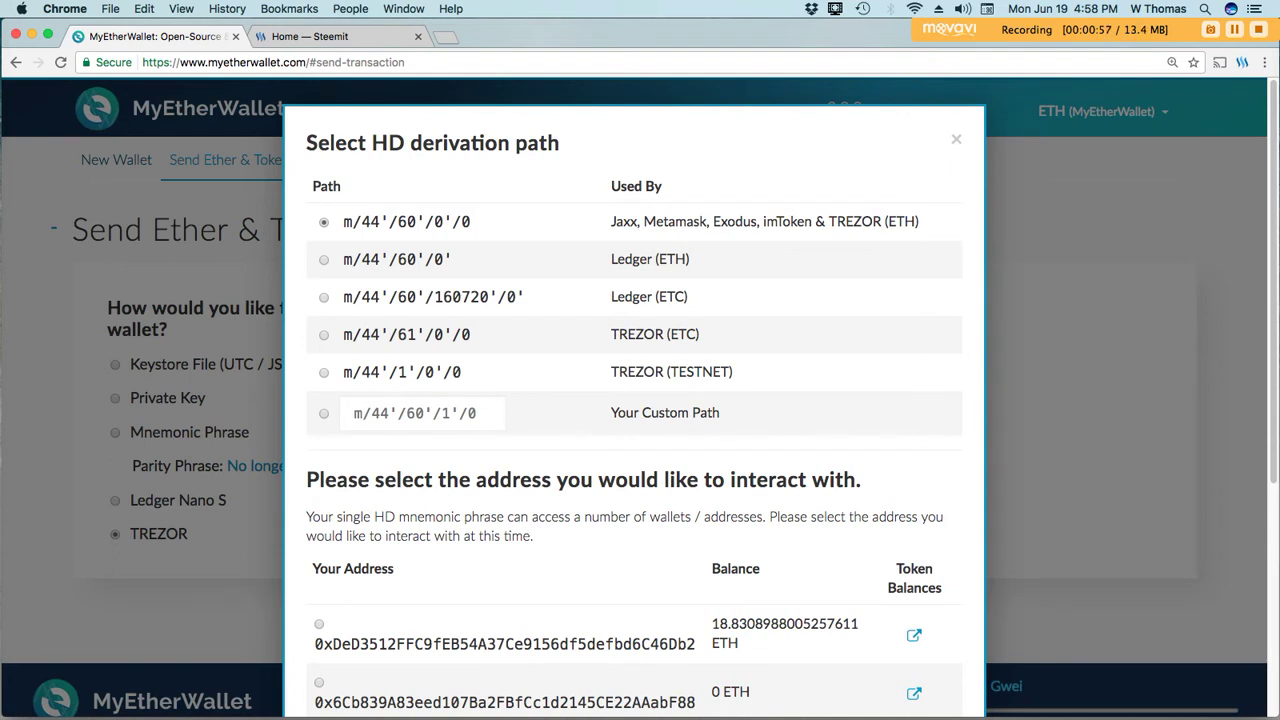
Select the first TREZOR address holding 18.83 ETH and unlock it.
{"action": "scroll", "coordinate": [634, 420], "scroll_direction": "down", "scroll_amount": 3}
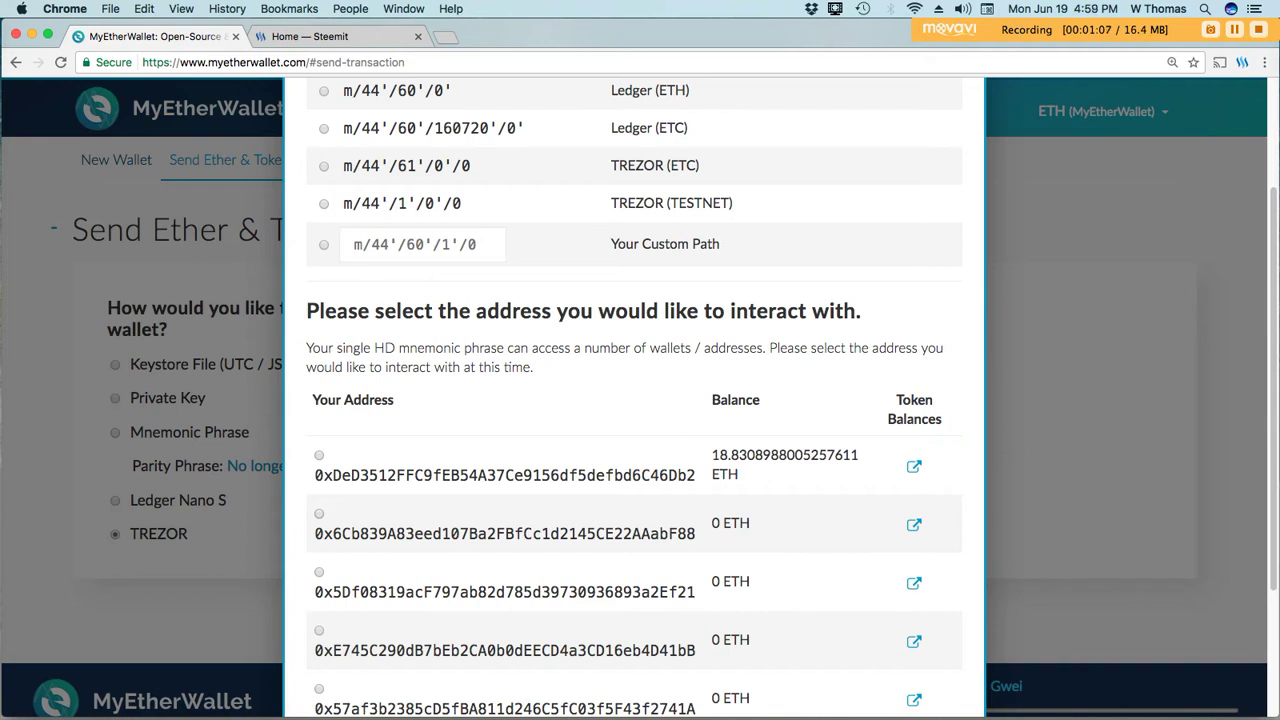
{"action": "left_click", "coordinate": [319, 455]}
{"action": "scroll", "coordinate": [634, 400], "scroll_direction": "down", "scroll_amount": 3}
{"action": "left_click", "coordinate": [863, 651]}
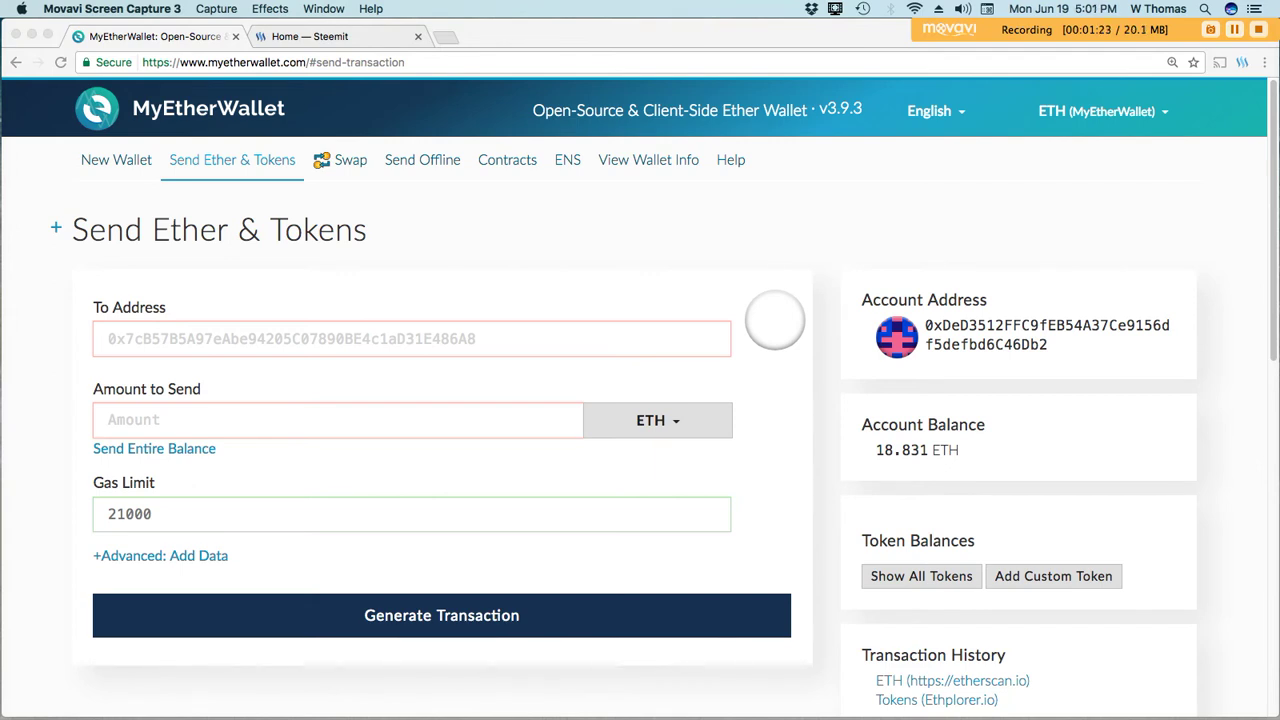
{"action": "left_click", "coordinate": [411, 338]}
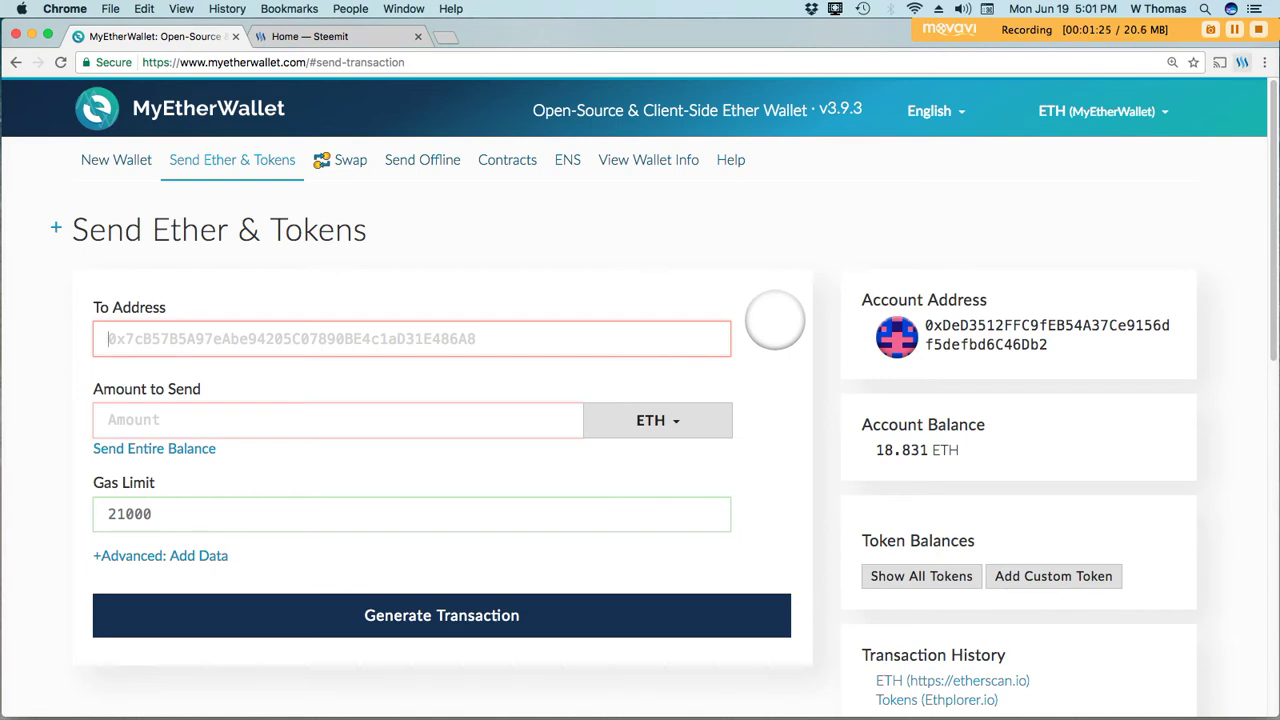
{"action": "left_click", "coordinate": [1264, 62]}
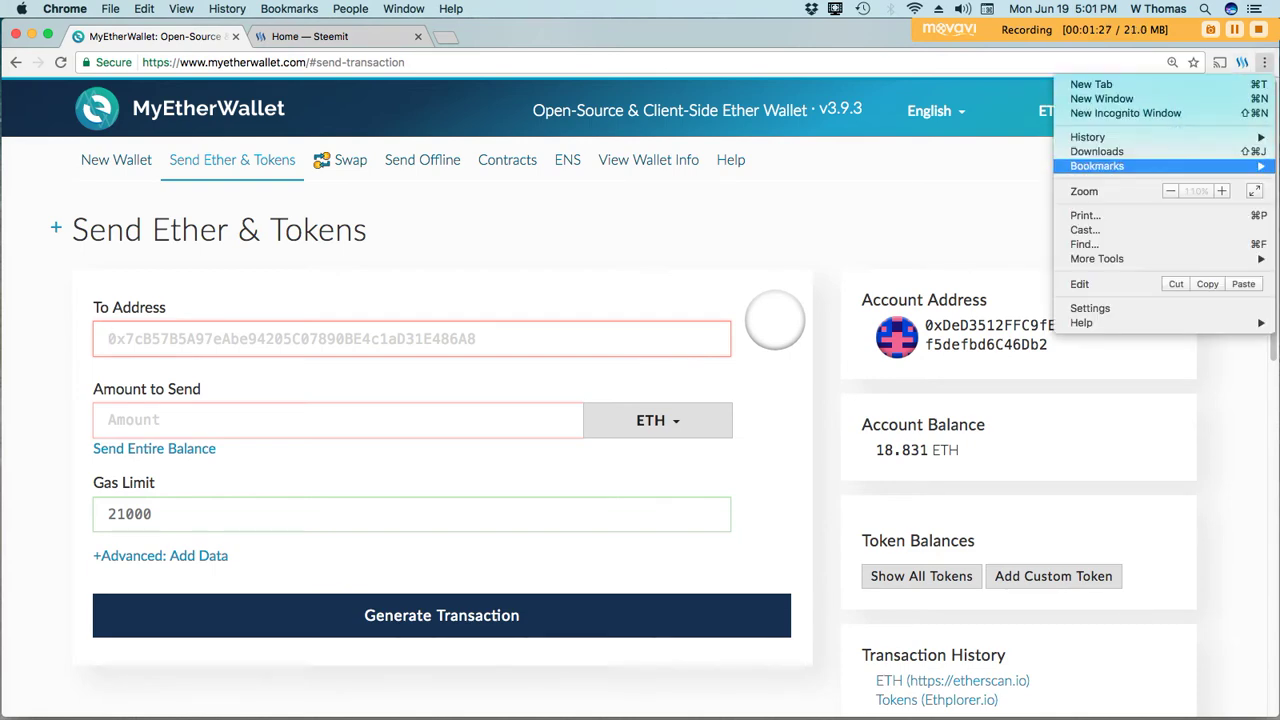
{"action": "left_click", "coordinate": [1221, 190]}
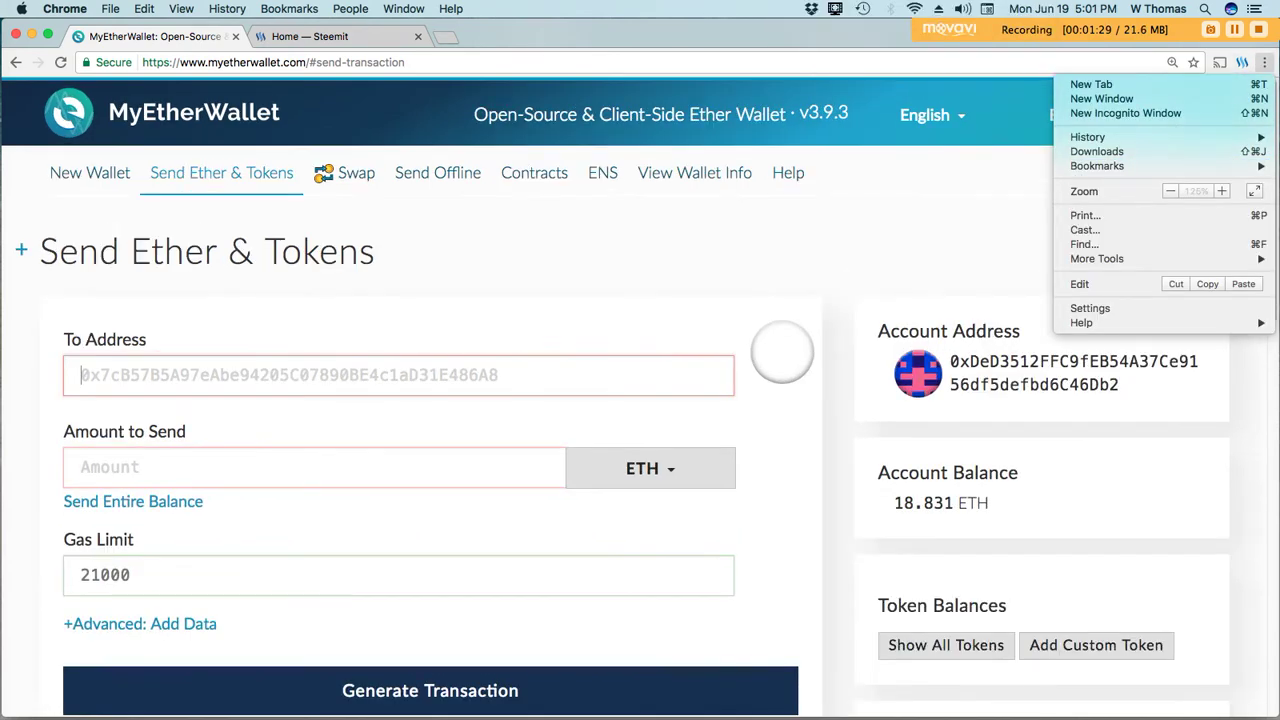
{"action": "key", "text": "Escape"}
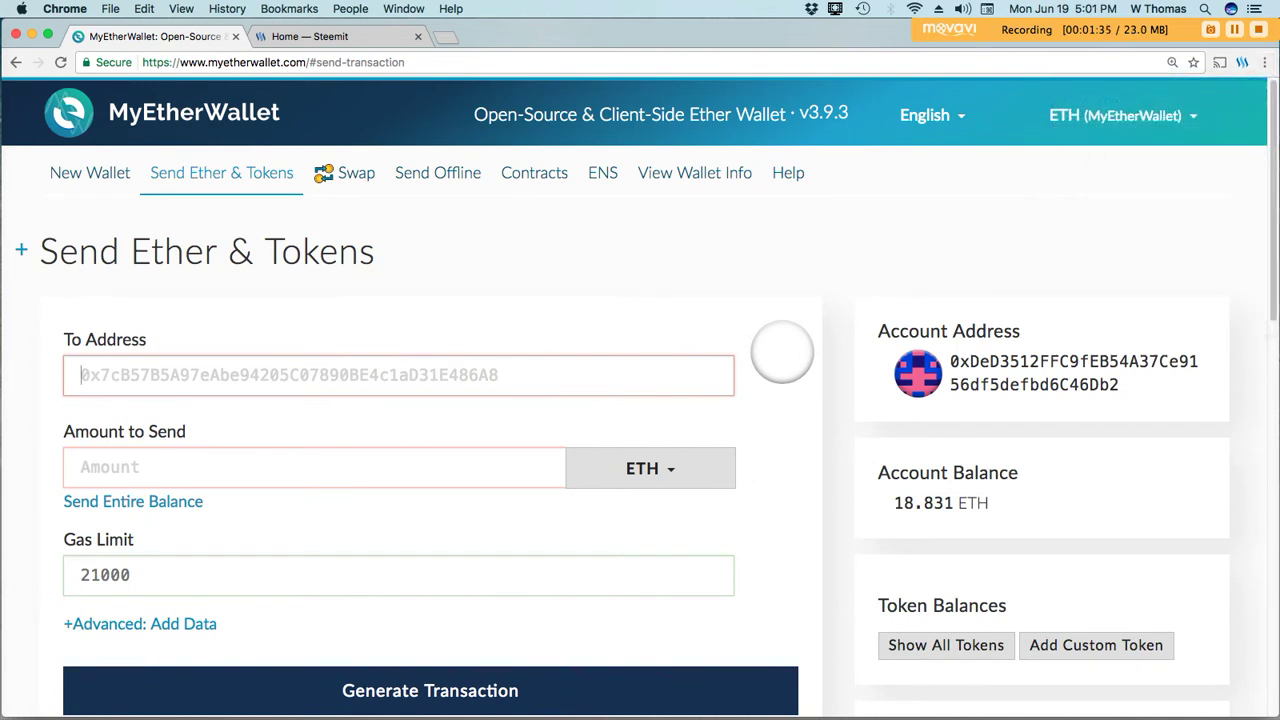
{"action": "type", "text": "genero"}
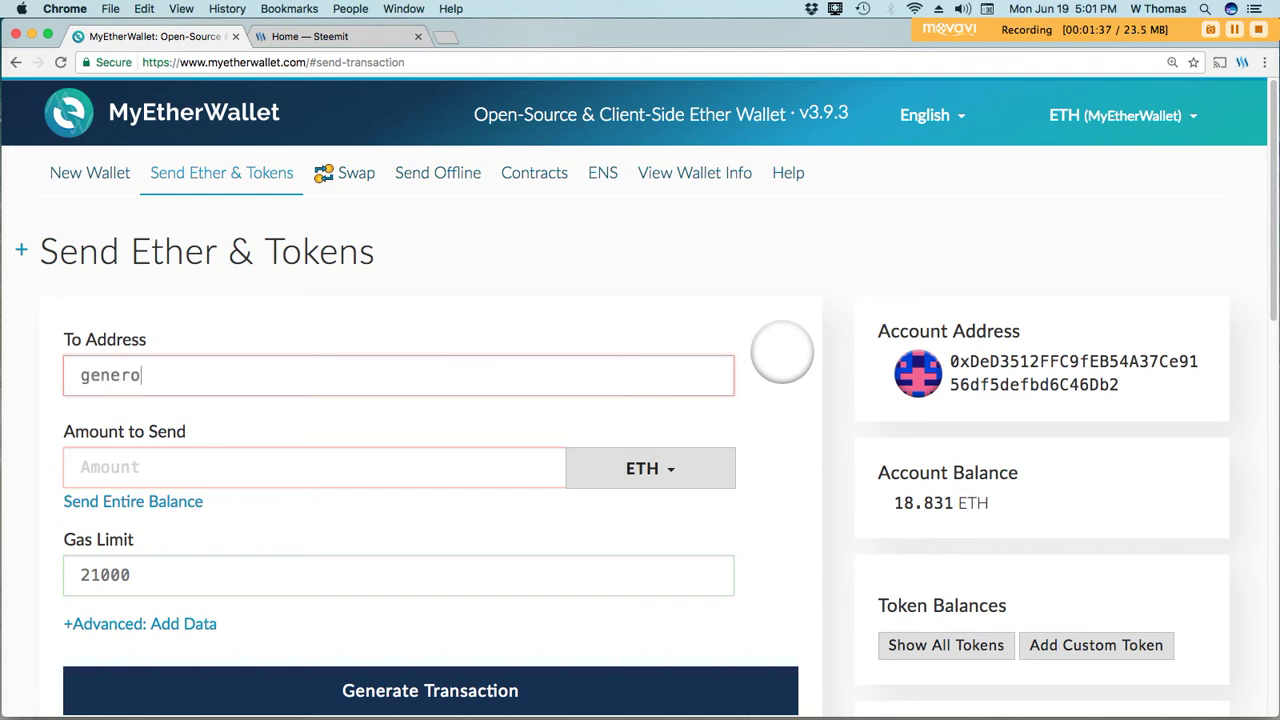
{"action": "type", "text": "usly.eth"}
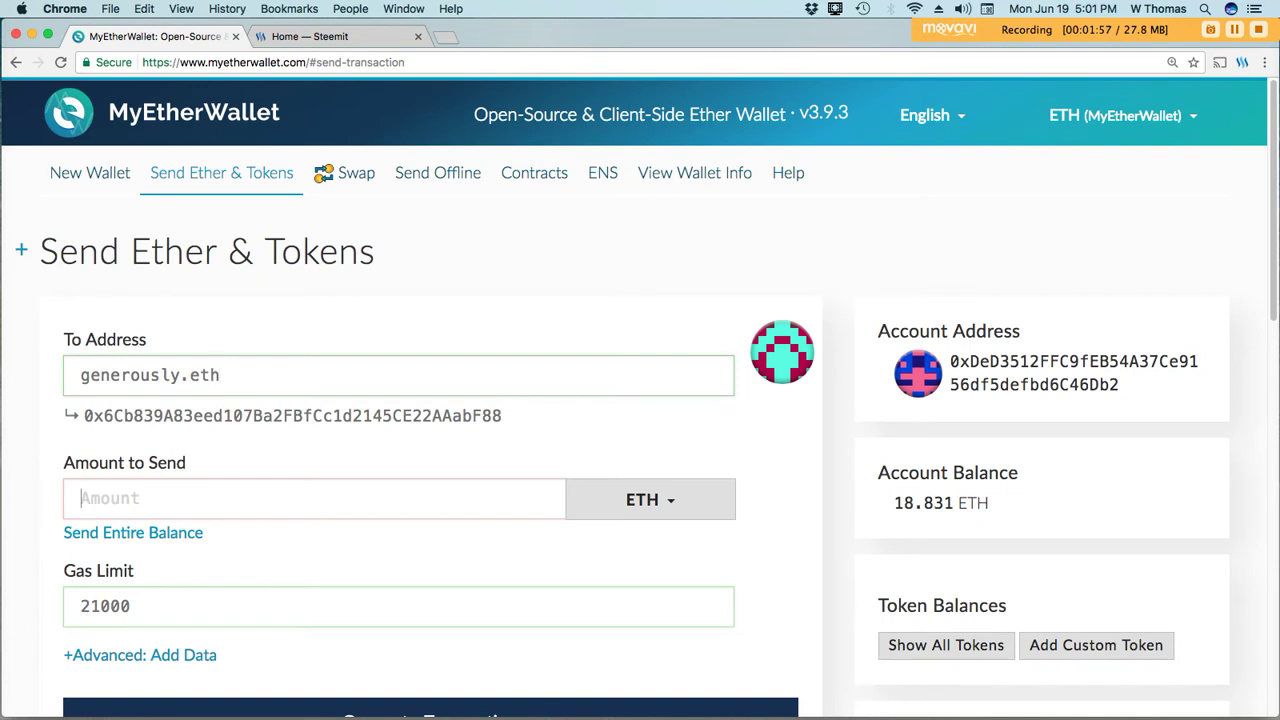
Enter 0.01 as the amount to send, fixing typing mistakes along the way.
{"action": "left_click", "coordinate": [300, 498]}
{"action": "type", "text": "0.01"}
{"action": "key", "text": "BackSpace"}
{"action": "type", "text": "01"}
{"action": "key", "text": "BackSpace"}
{"action": "key", "text": "BackSpace"}
{"action": "key", "text": "BackSpace"}
{"action": "key", "text": "BackSpace"}
{"action": "key", "text": "BackSpace"}
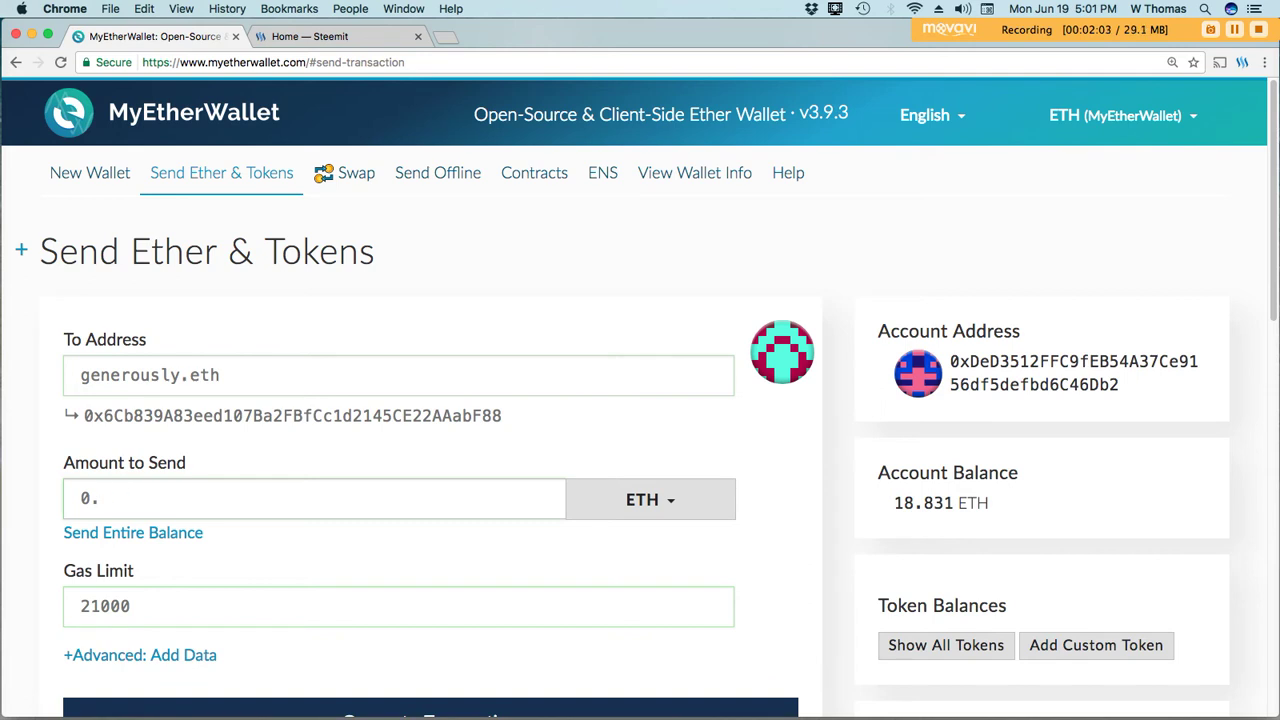
{"action": "type", "text": "0.01"}
{"action": "key", "text": "Tab"}
Generate the 0.01 ETH transaction with gas limit 21000 for TREZOR signing.
{"action": "scroll", "coordinate": [640, 400], "scroll_direction": "down", "scroll_amount": 3}
{"action": "scroll", "coordinate": [640, 400], "scroll_direction": "down", "scroll_amount": 10}
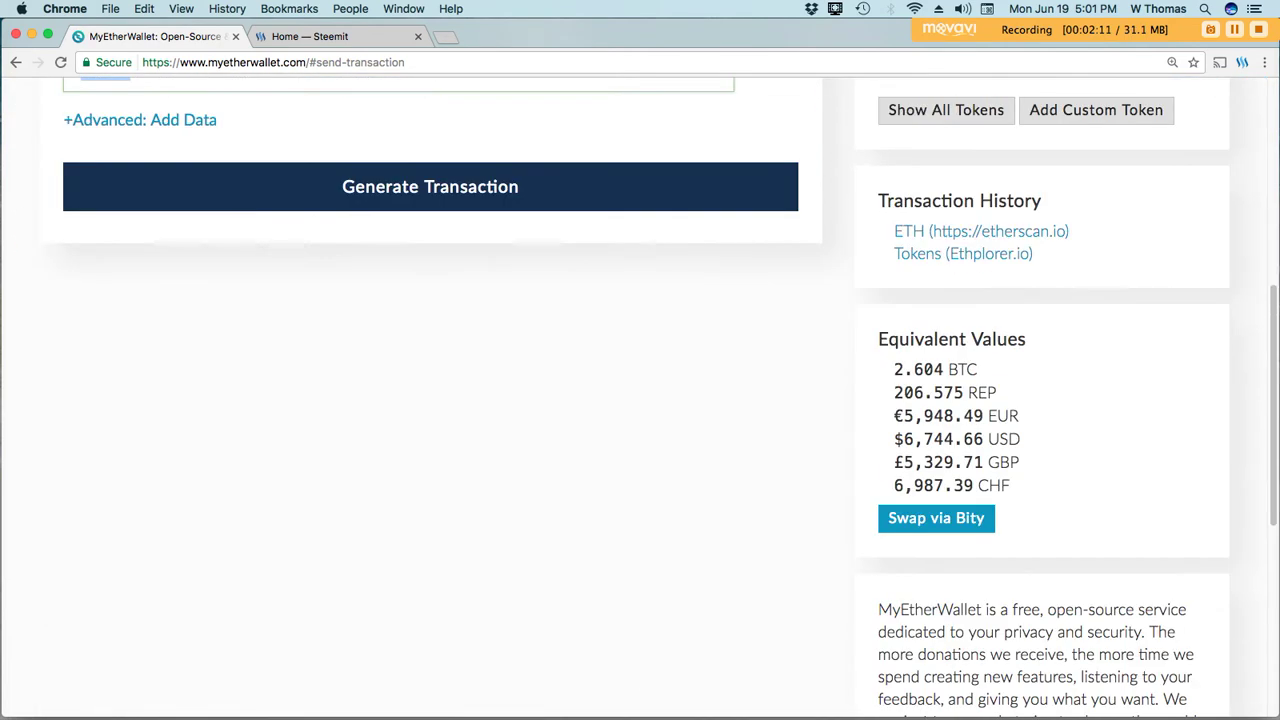
{"action": "scroll", "coordinate": [640, 400], "scroll_direction": "down", "scroll_amount": 5}
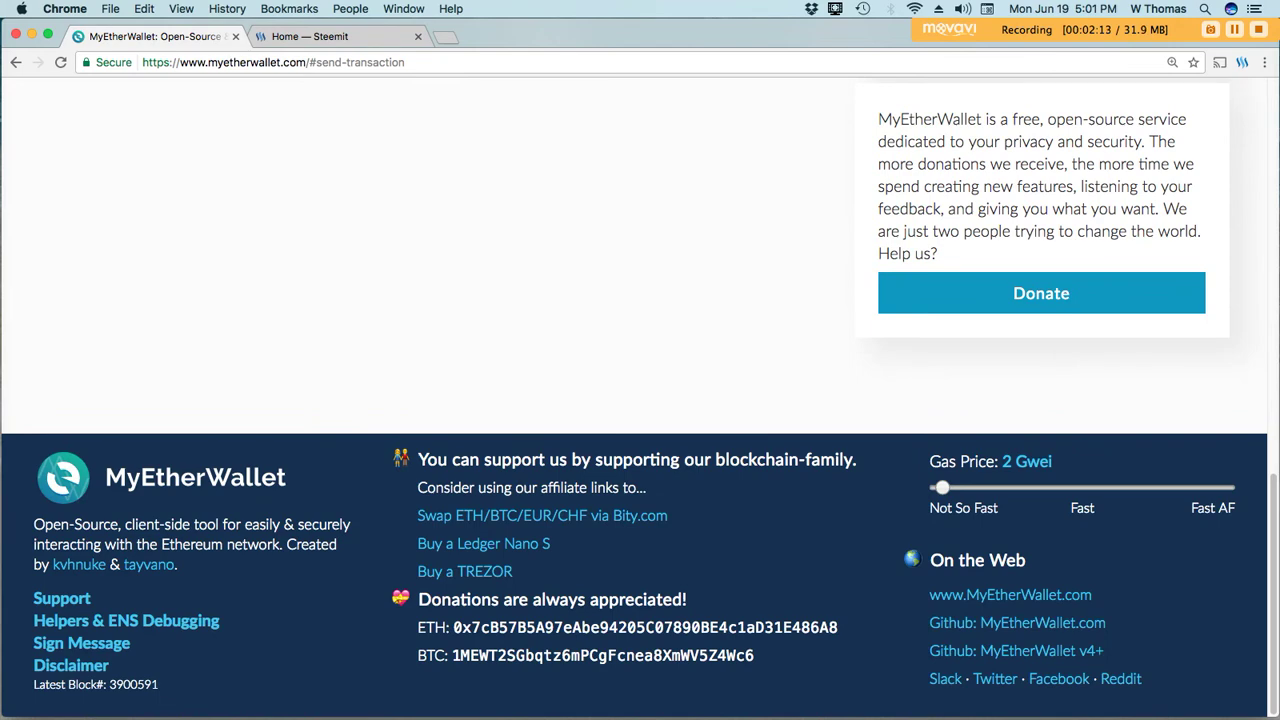
{"action": "scroll", "coordinate": [640, 400], "scroll_direction": "up", "scroll_amount": 15}
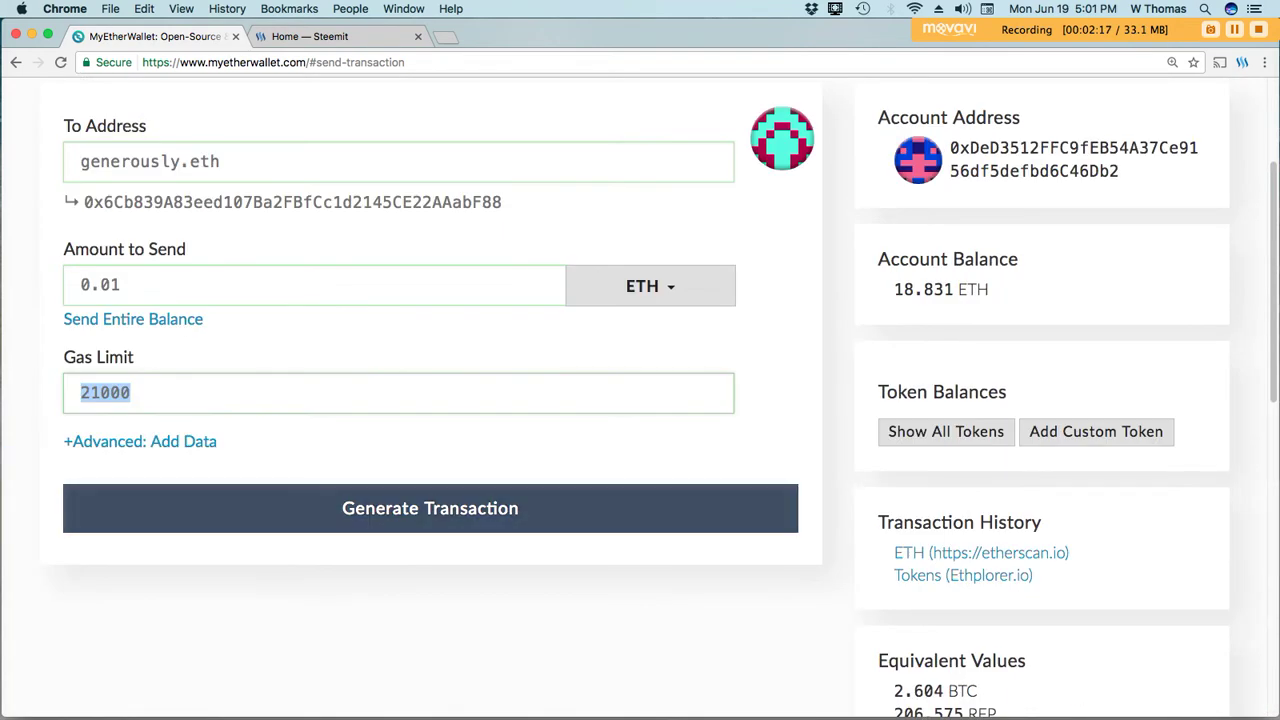
{"action": "scroll", "coordinate": [640, 400], "scroll_direction": "down", "scroll_amount": 1}
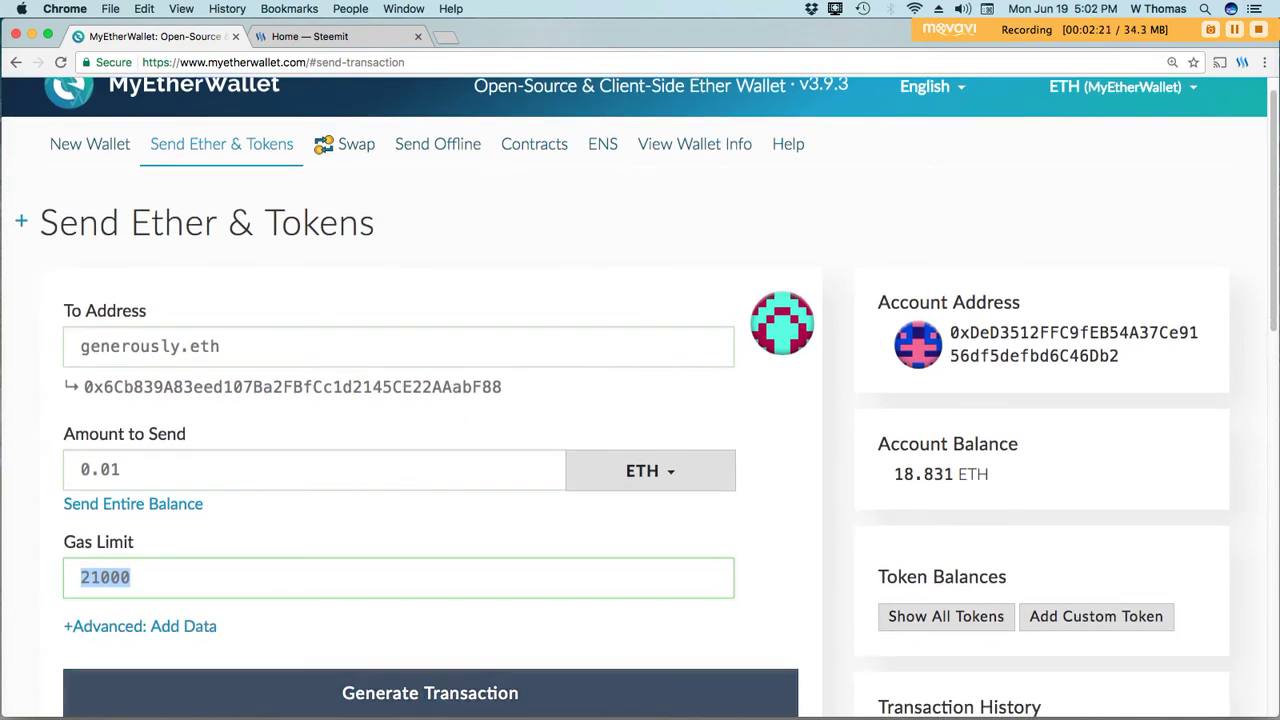
{"action": "left_click", "coordinate": [430, 693]}
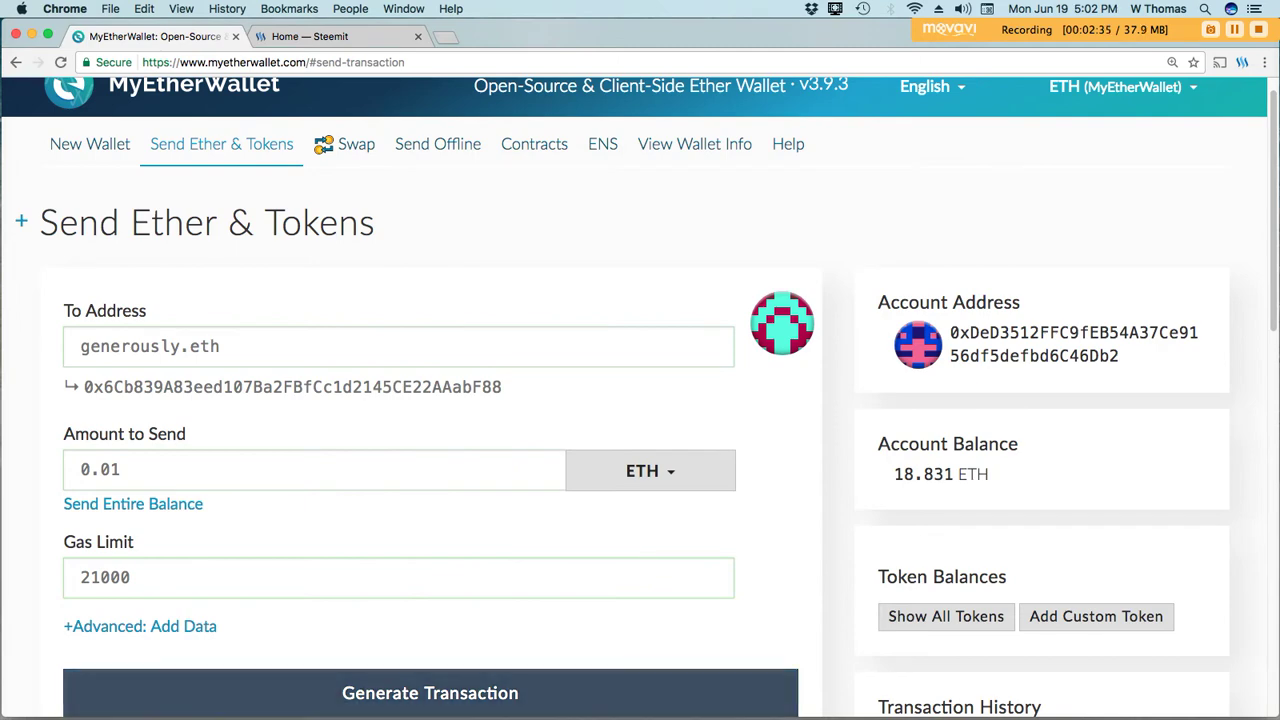
Review the signed transaction, then send the 0.01 ETH and confirm it.
{"action": "left_click", "coordinate": [430, 693]}
{"action": "scroll", "coordinate": [640, 400], "scroll_direction": "down", "scroll_amount": 2}
{"action": "scroll", "coordinate": [640, 400], "scroll_direction": "up", "scroll_amount": 2}
{"action": "scroll", "coordinate": [640, 400], "scroll_direction": "down", "scroll_amount": 3}
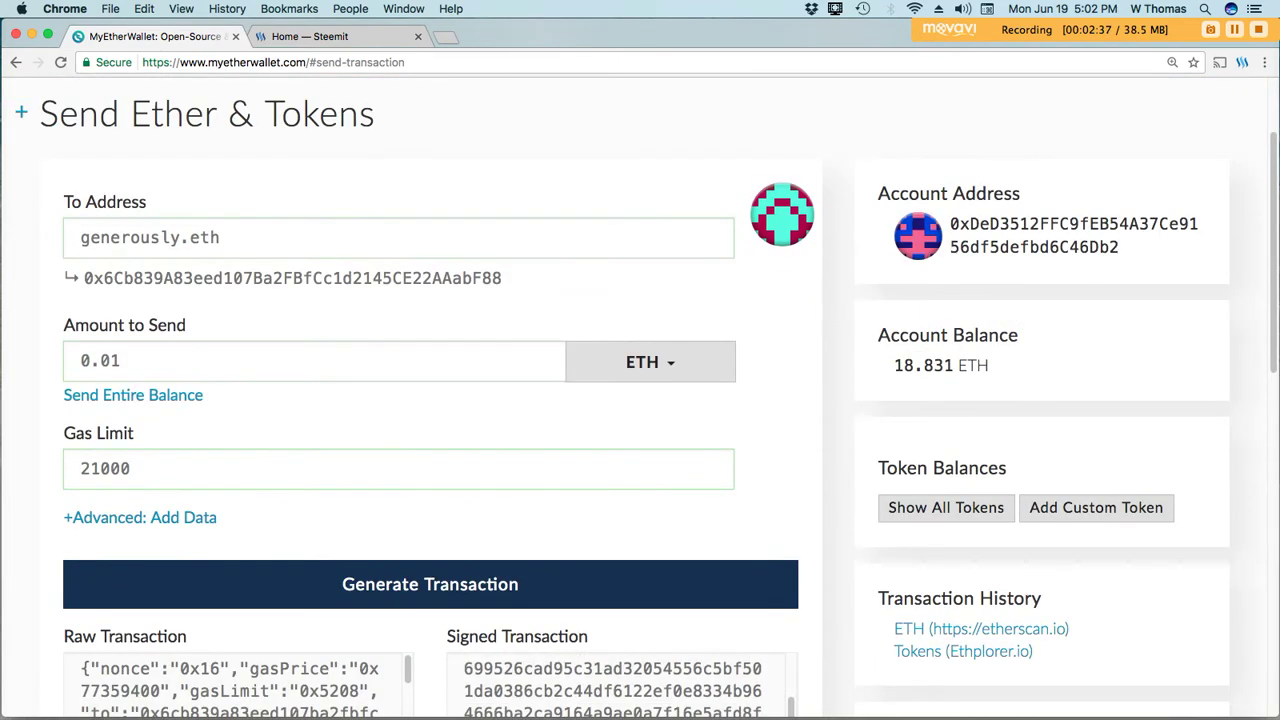
{"action": "scroll", "coordinate": [640, 400], "scroll_direction": "down", "scroll_amount": 3}
{"action": "scroll", "coordinate": [640, 400], "scroll_direction": "up", "scroll_amount": 2}
{"action": "scroll", "coordinate": [640, 400], "scroll_direction": "down", "scroll_amount": 4}
{"action": "left_click", "coordinate": [430, 566]}
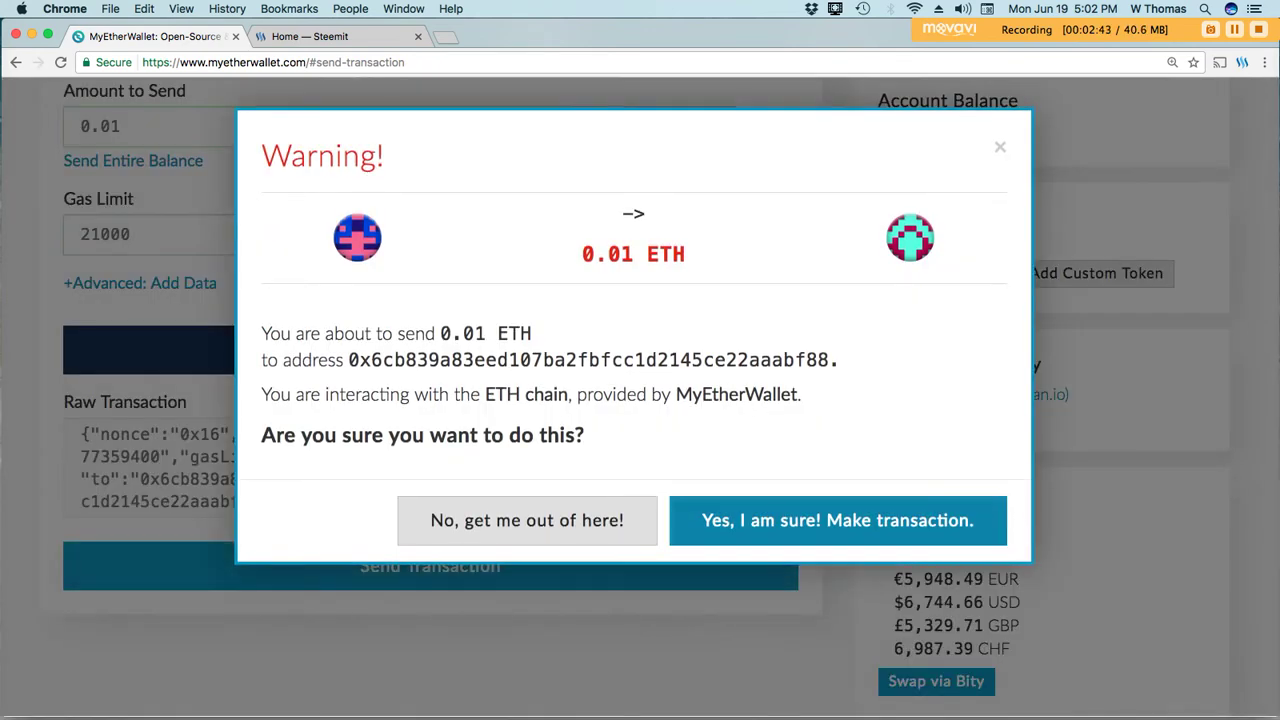
{"action": "left_click", "coordinate": [838, 520]}
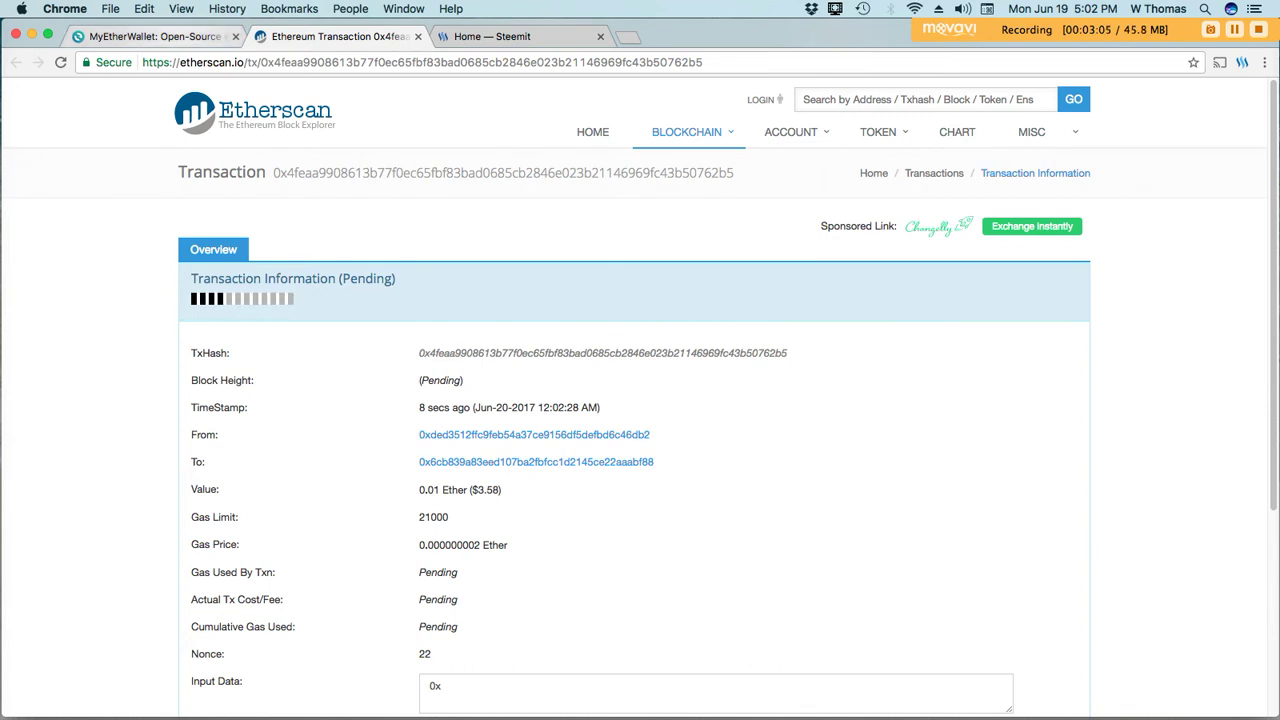
In MyEtherWallet, open View Wallet Info and connect through the TREZOR.
{"action": "left_click", "coordinate": [150, 36]}
{"action": "scroll", "coordinate": [640, 400], "scroll_direction": "up", "scroll_amount": 8}
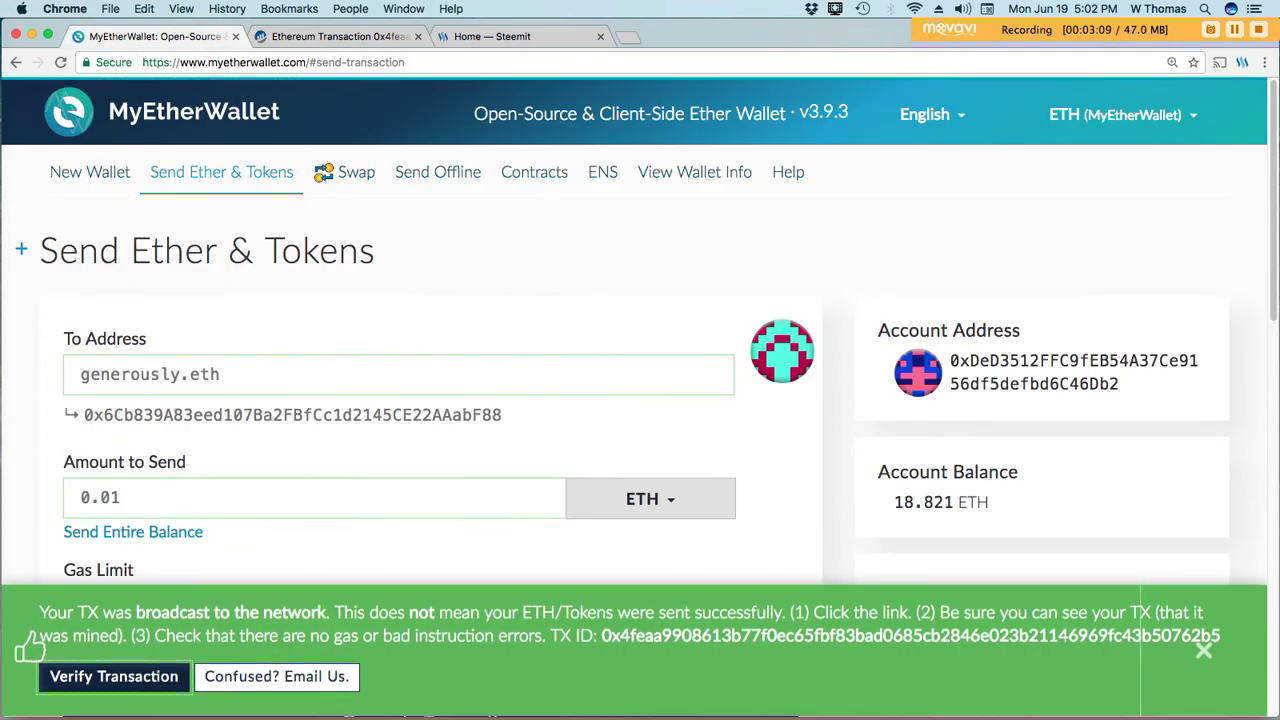
{"action": "left_click", "coordinate": [694, 172]}
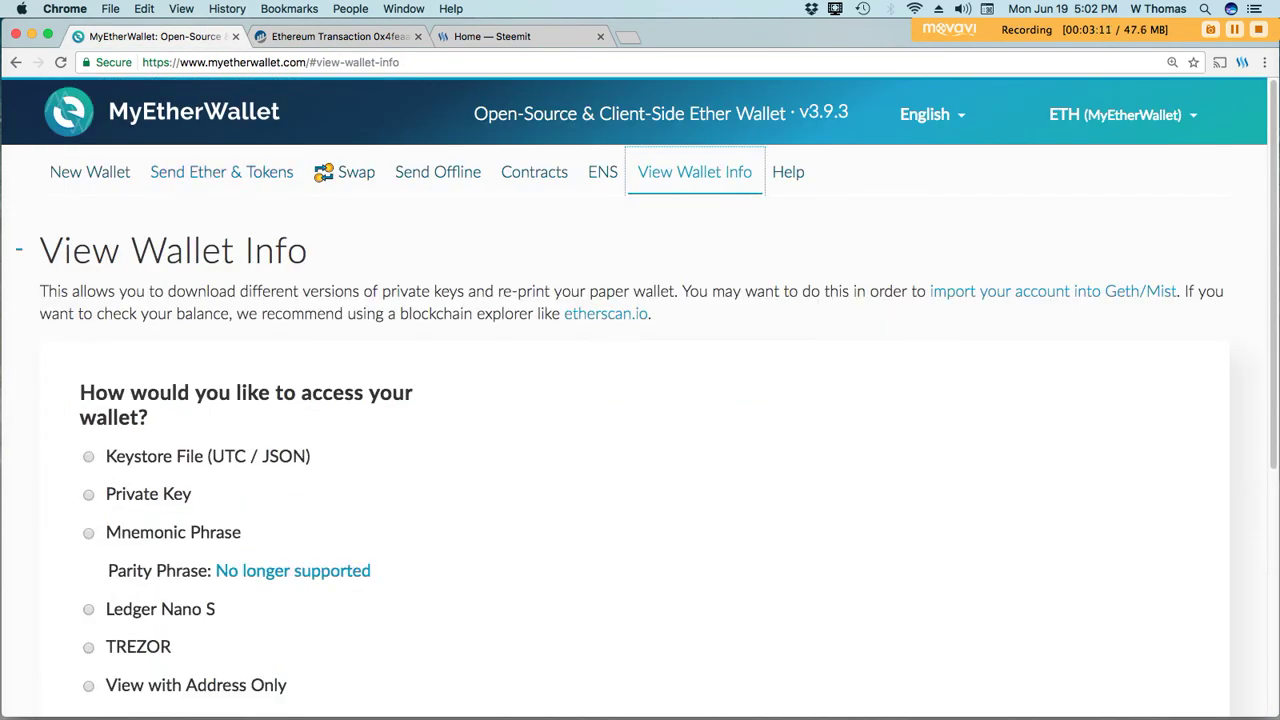
{"action": "scroll", "coordinate": [640, 400], "scroll_direction": "down", "scroll_amount": 2}
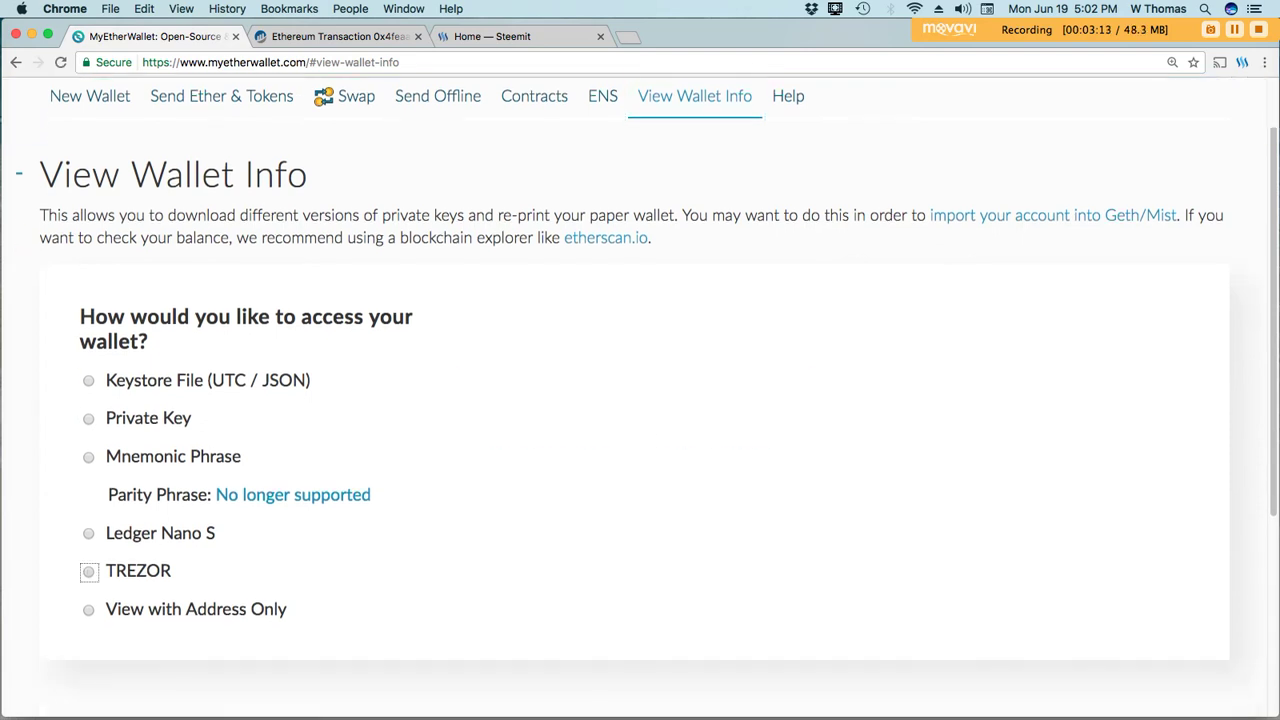
{"action": "left_click", "coordinate": [88, 571]}
{"action": "left_click", "coordinate": [634, 342]}
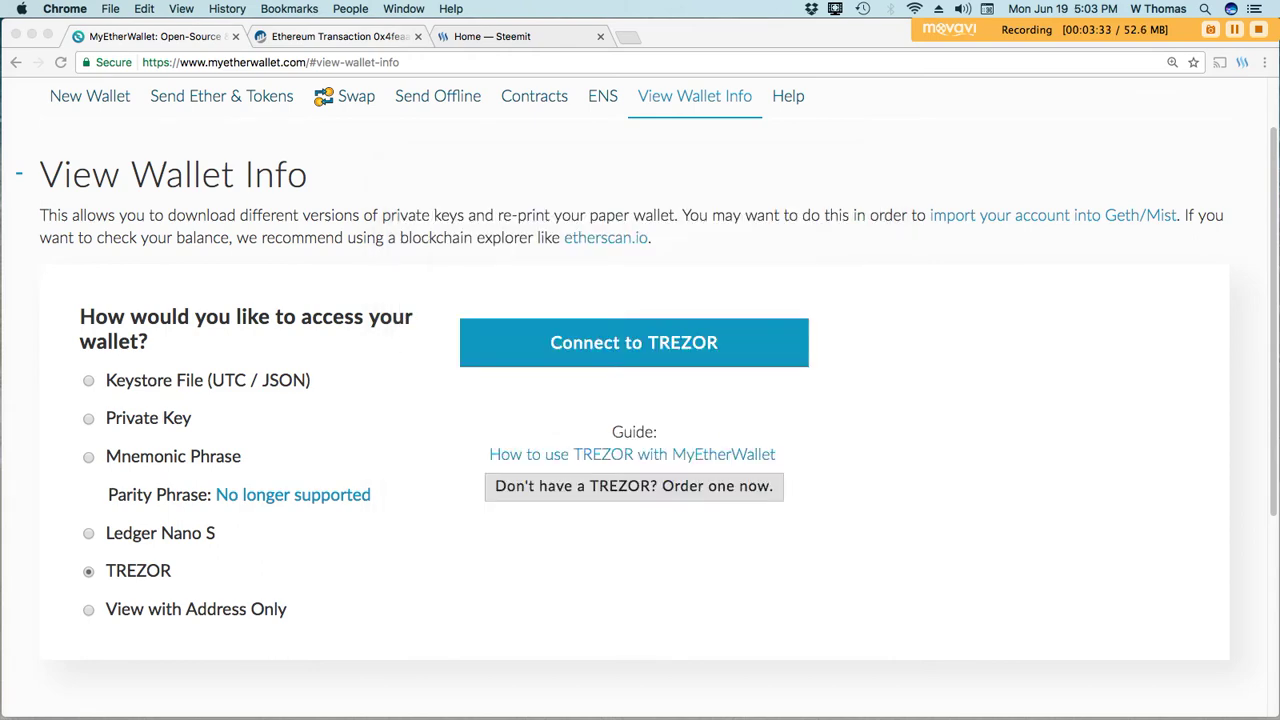
Flip between tabs to check the Etherscan transaction is still pending.
{"action": "key", "text": "ctrl+Tab"}
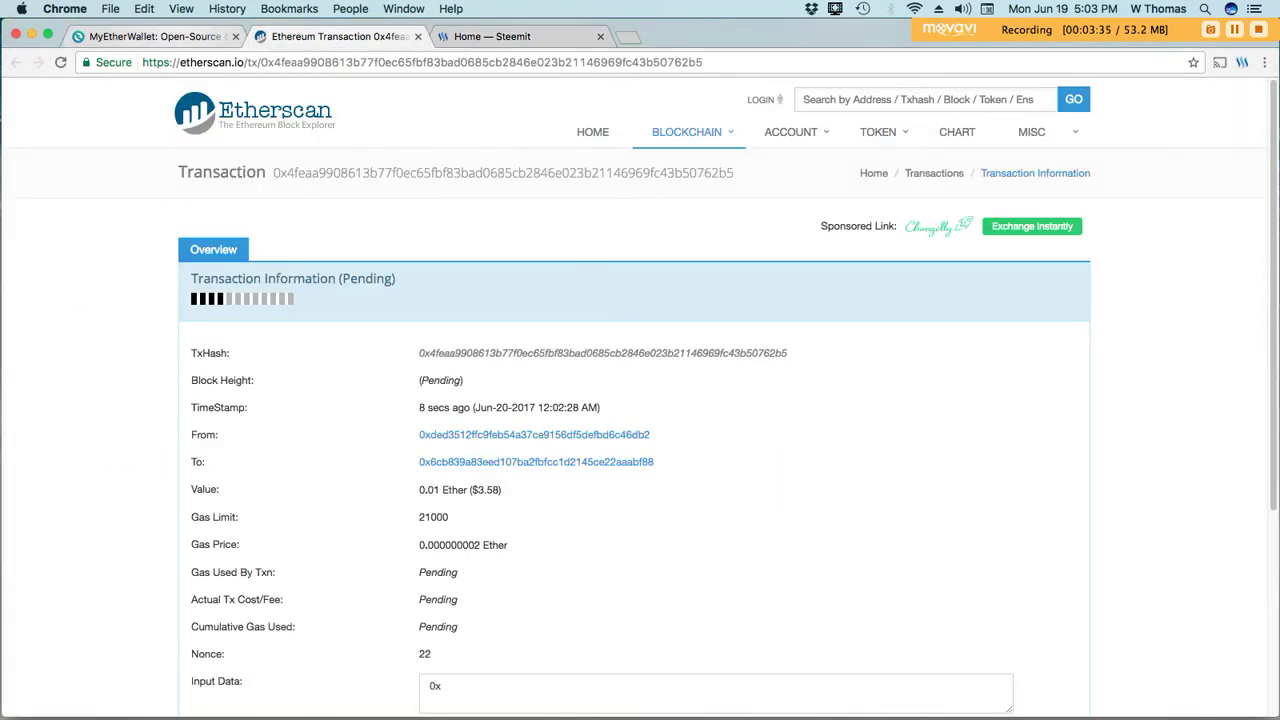
{"action": "key", "text": "ctrl+shift+Tab"}
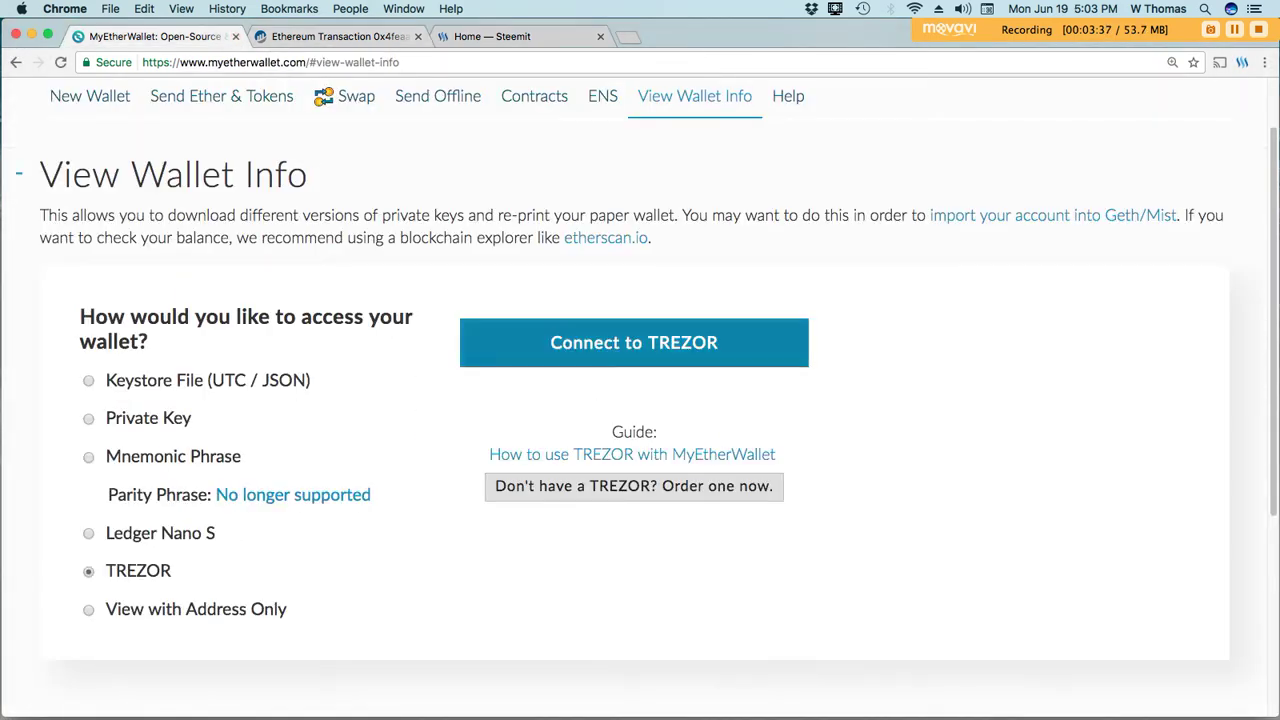
{"action": "key", "text": "ctrl+Tab"}
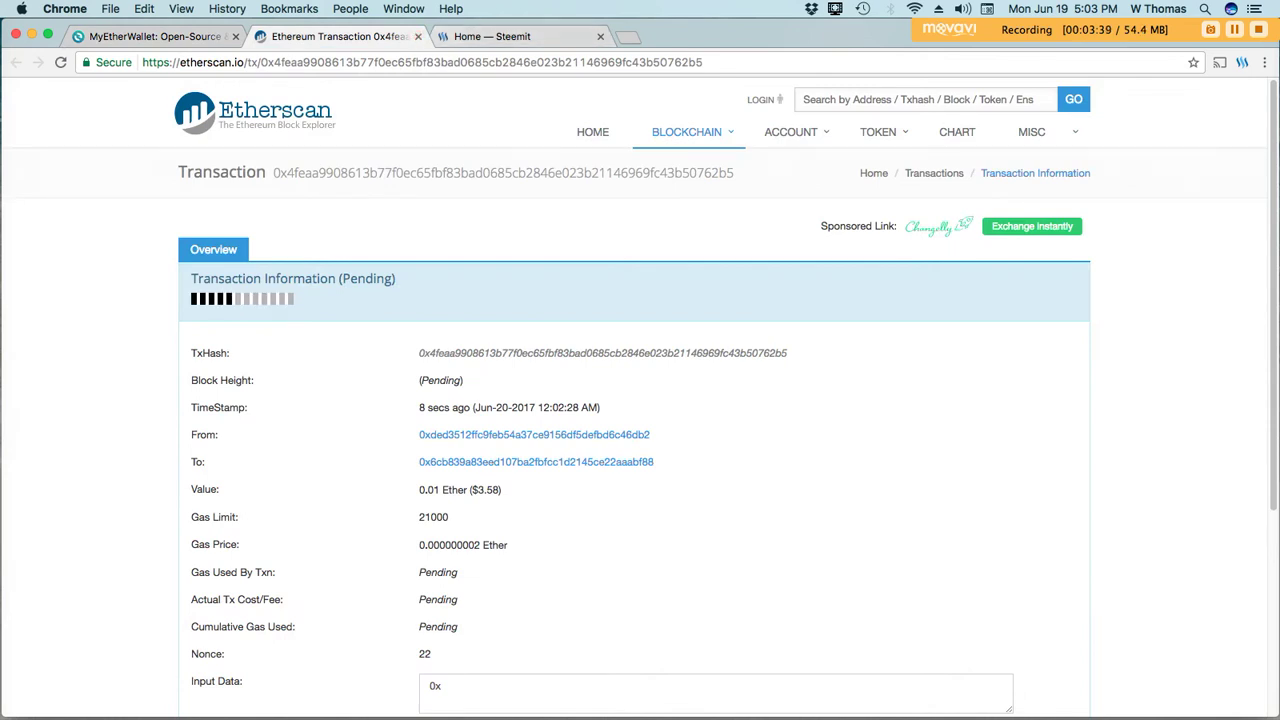
{"action": "key", "text": "ctrl+shift+Tab"}
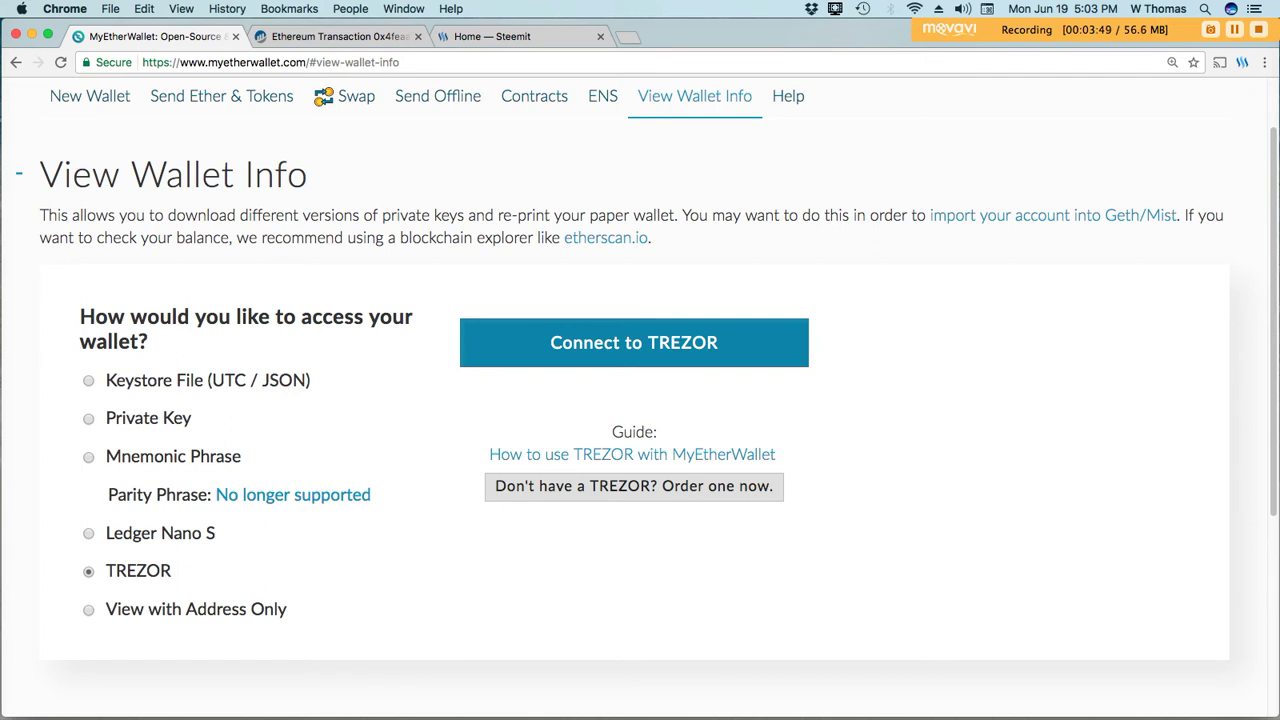
{"action": "key", "text": "ctrl+Tab"}
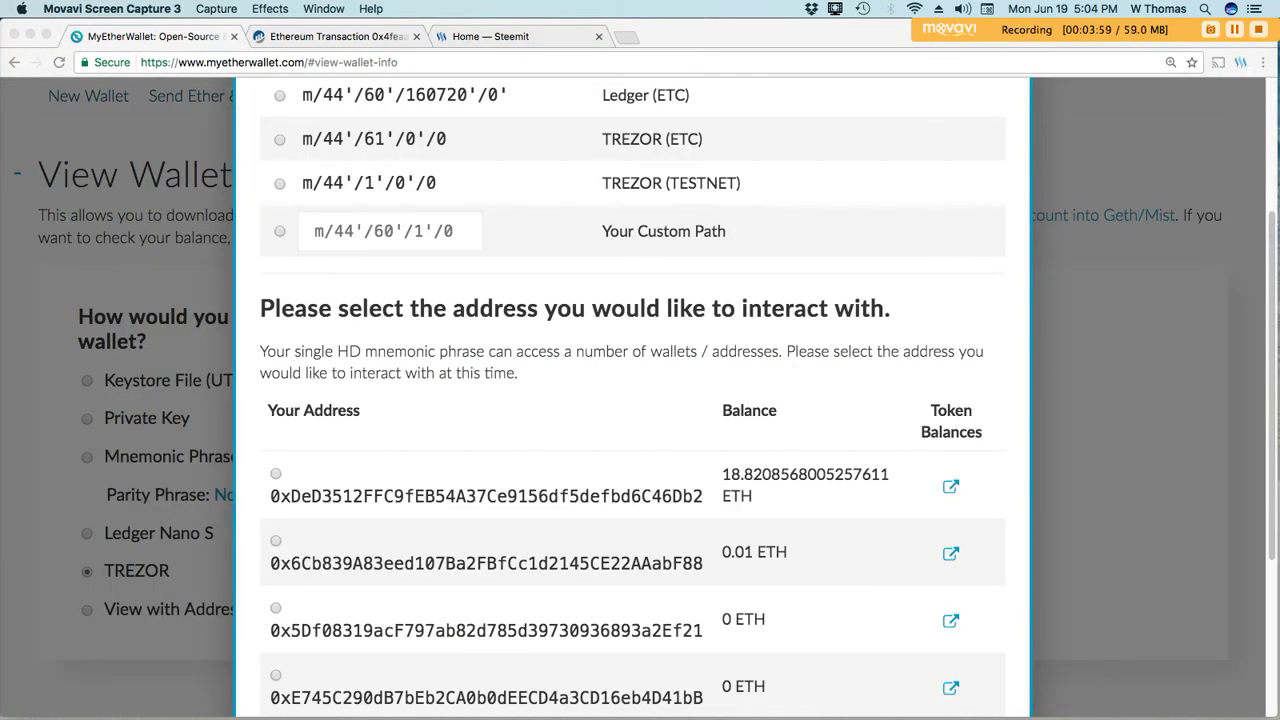
Unlock the second TREZOR address and review its 0.01 ETH account balance.
{"action": "scroll", "coordinate": [632, 400], "scroll_direction": "down", "scroll_amount": 5}
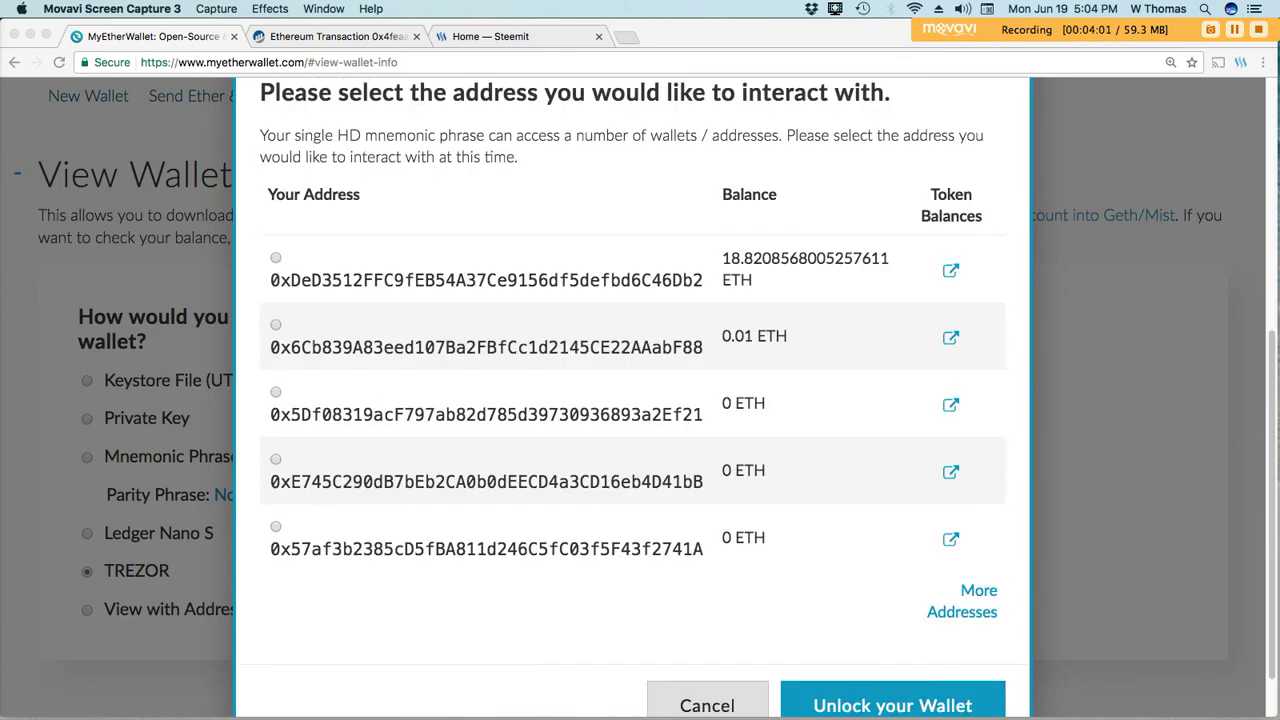
{"action": "left_click", "coordinate": [276, 324]}
{"action": "left_click", "coordinate": [895, 705]}
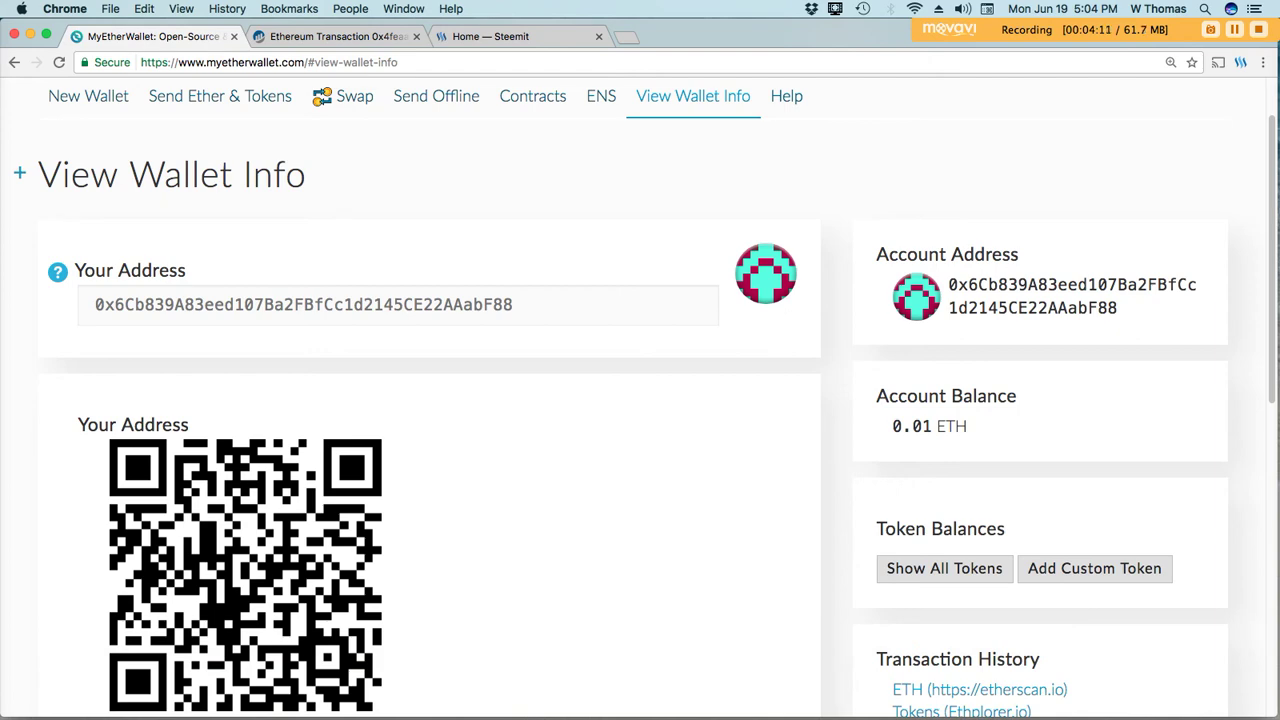
{"action": "scroll", "coordinate": [640, 400], "scroll_direction": "down", "scroll_amount": 5}
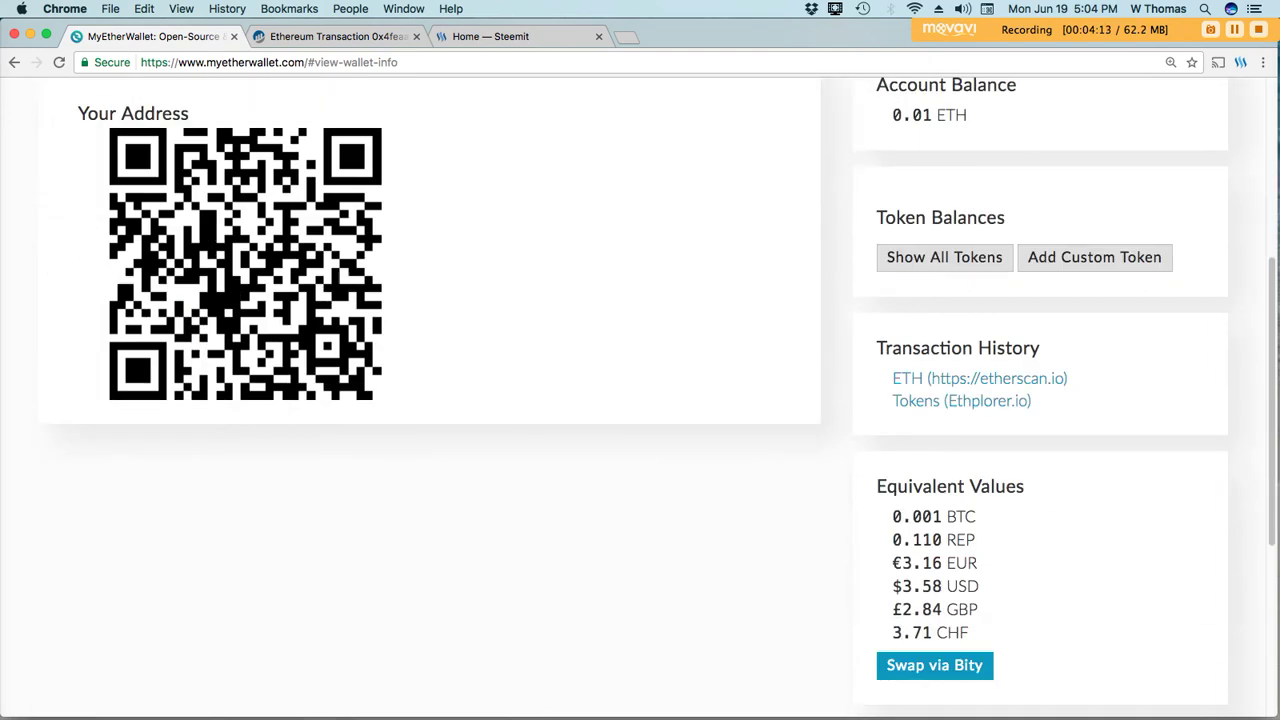
{"action": "scroll", "coordinate": [640, 400], "scroll_direction": "up", "scroll_amount": 6}
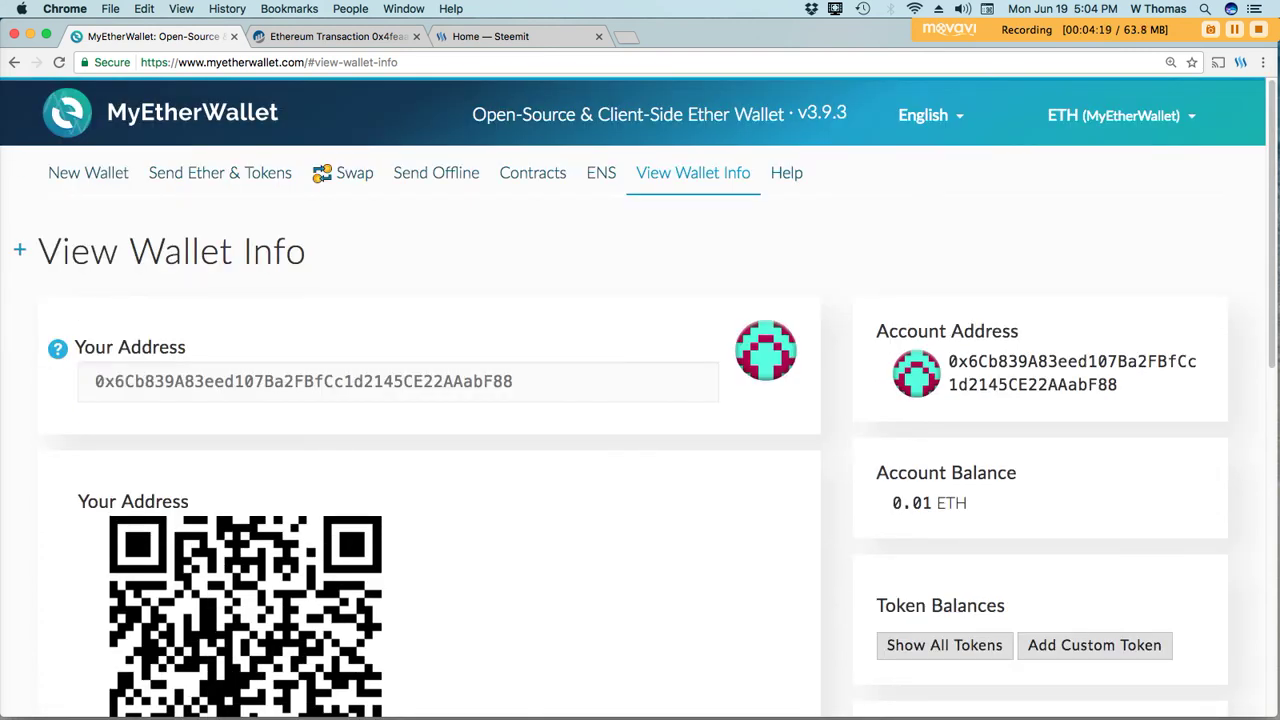
{"action": "left_click", "coordinate": [19, 251]}
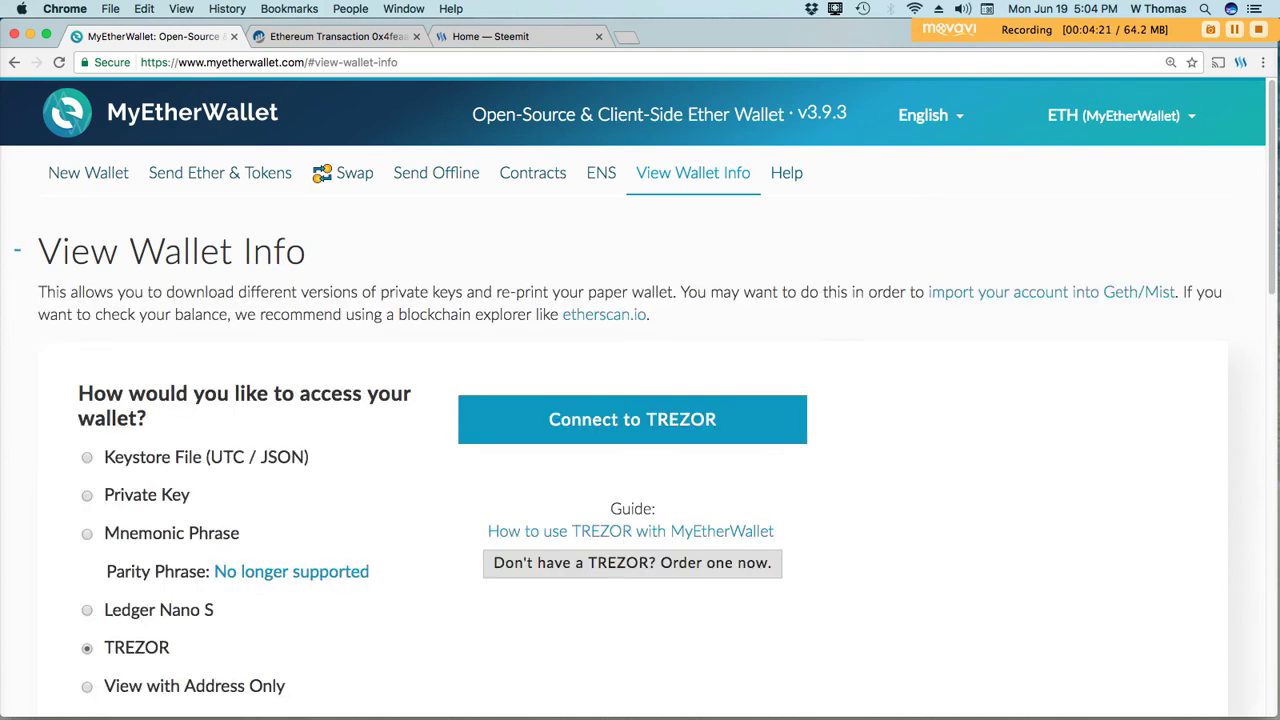
{"action": "left_click", "coordinate": [19, 251]}
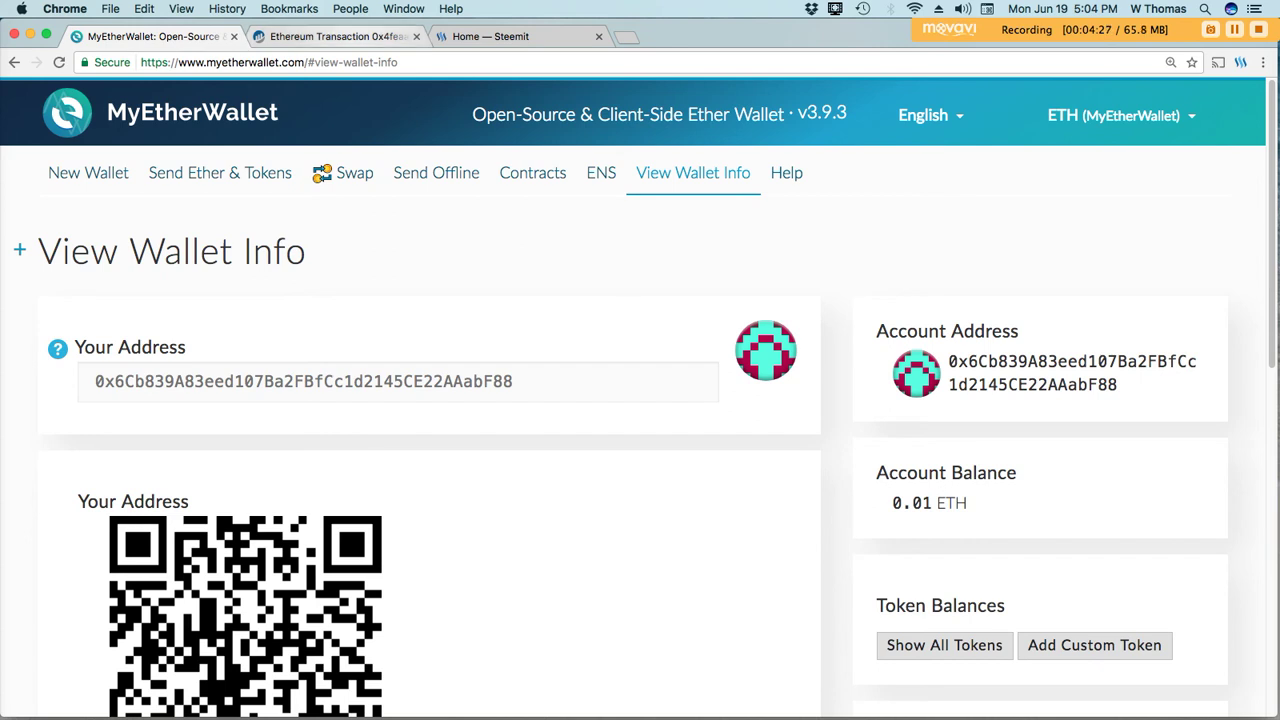
Reload the Etherscan transaction page, see it still pending, then return to the 0.01 ETH wallet.
{"action": "key", "text": "ctrl+Tab"}
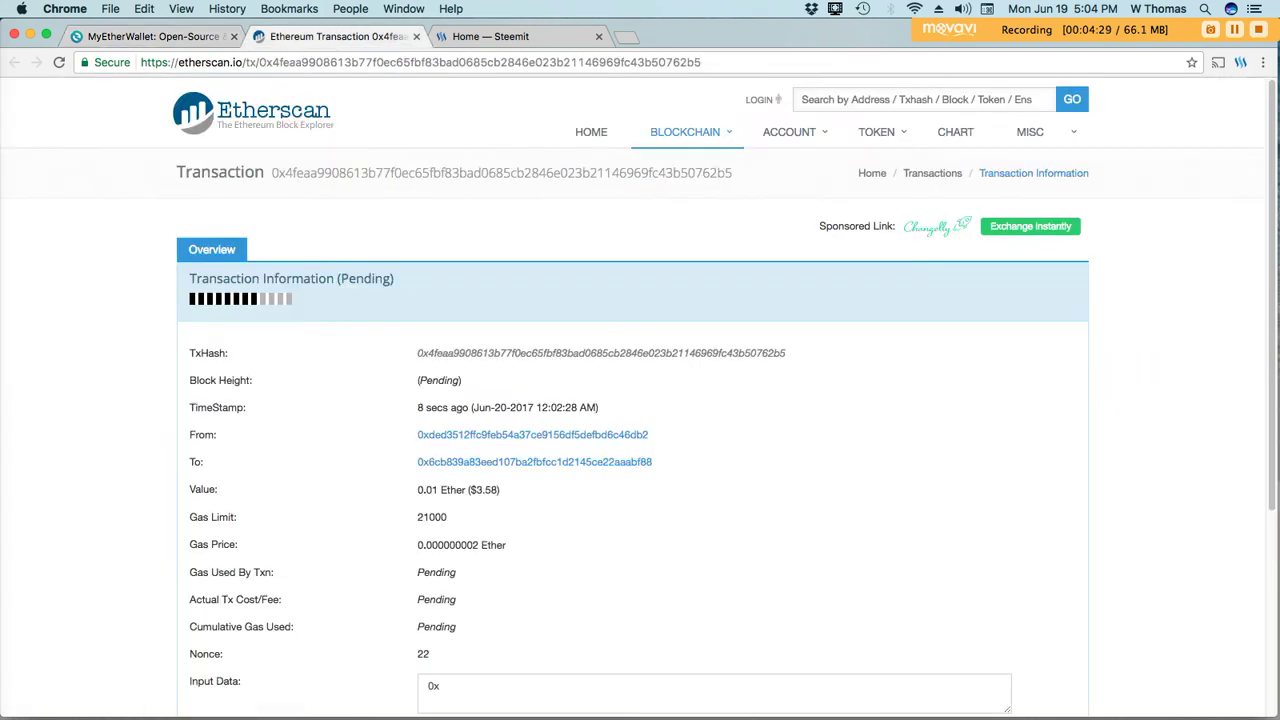
{"action": "key", "text": "super+l"}
{"action": "key", "text": "Right"}
{"action": "key", "text": "Return"}
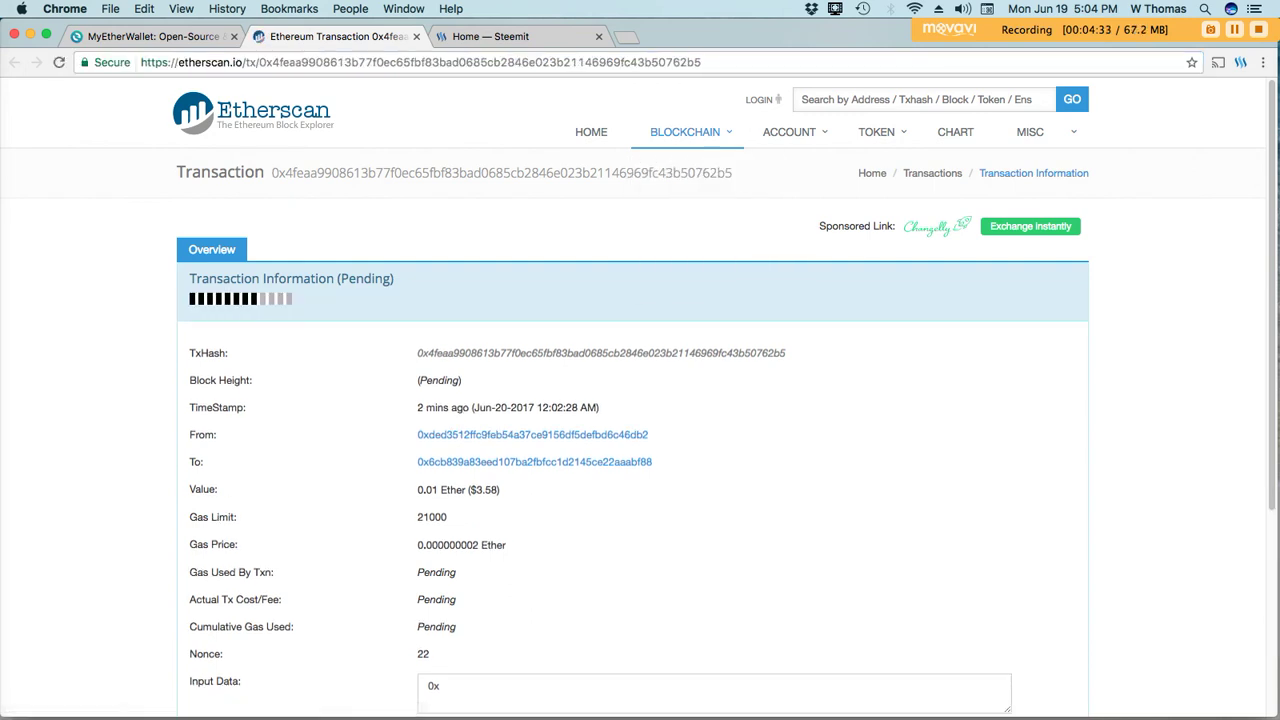
{"action": "scroll", "coordinate": [640, 395], "scroll_direction": "down", "scroll_amount": 1}
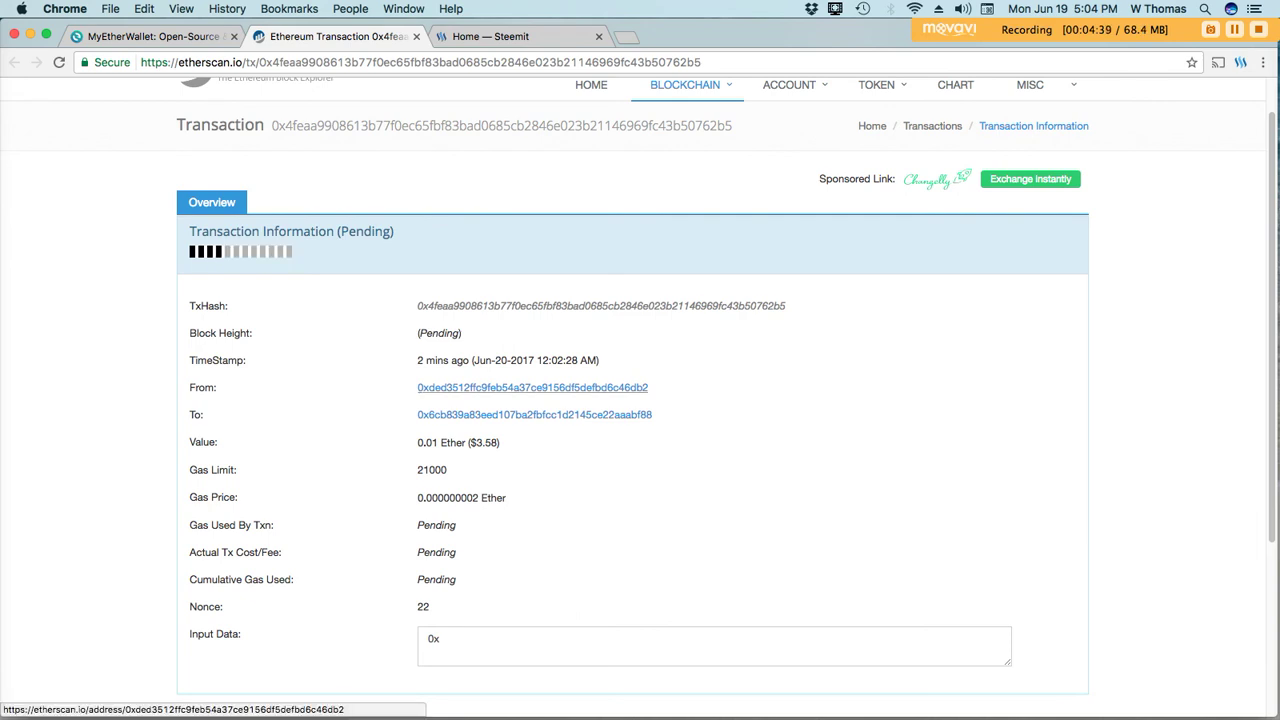
{"action": "scroll", "coordinate": [550, 500], "scroll_direction": "down", "scroll_amount": 5}
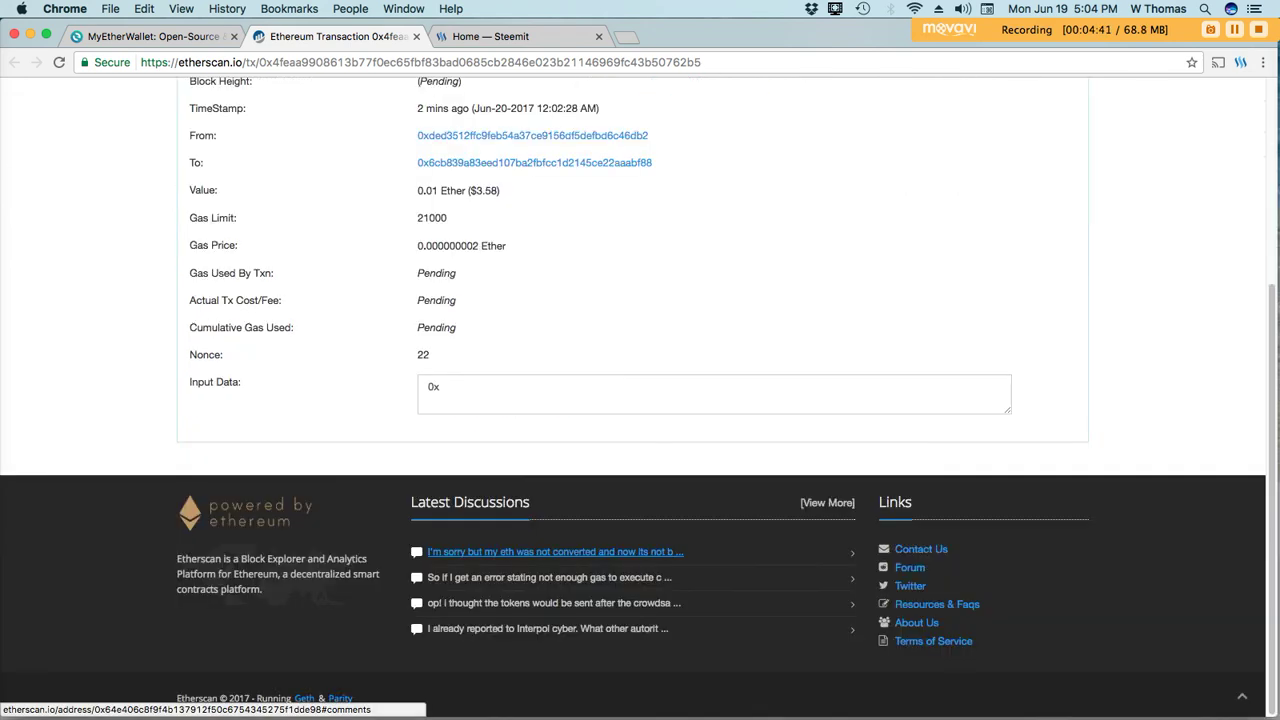
{"action": "scroll", "coordinate": [555, 551], "scroll_direction": "up", "scroll_amount": 5}
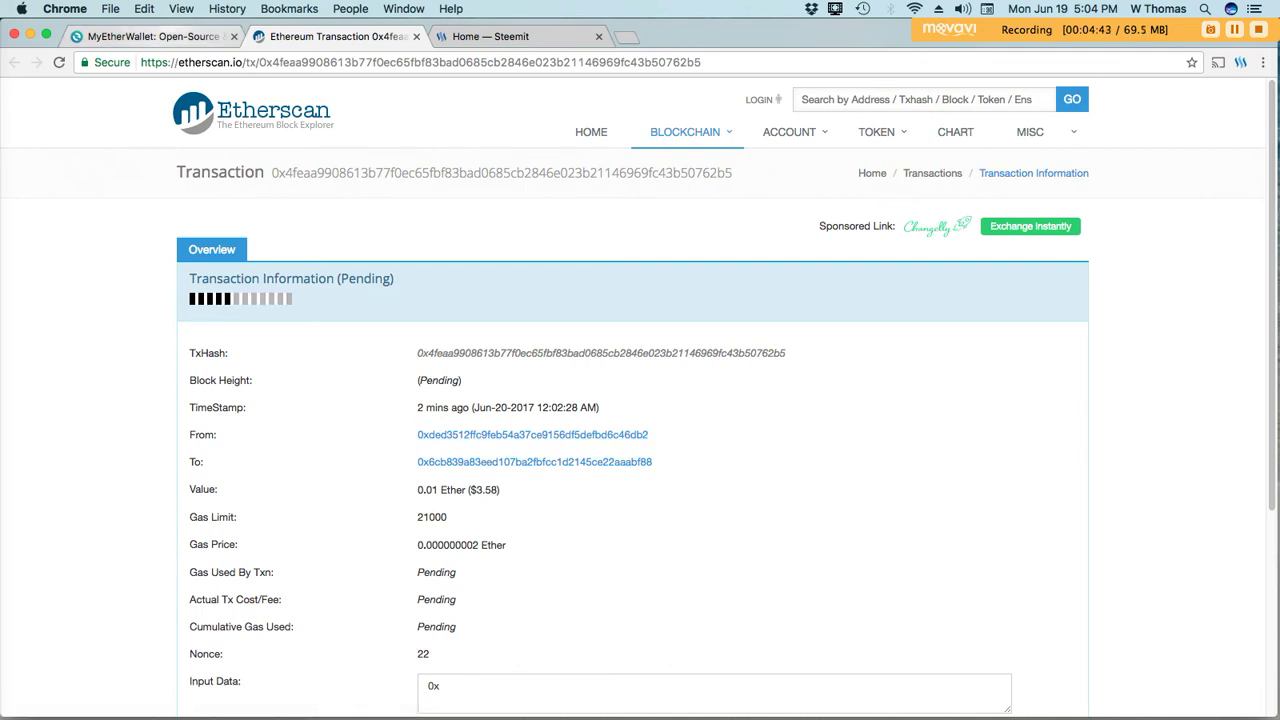
{"action": "key", "text": "ctrl+shift+Tab"}
{"action": "scroll", "coordinate": [640, 400], "scroll_direction": "down", "scroll_amount": 1}
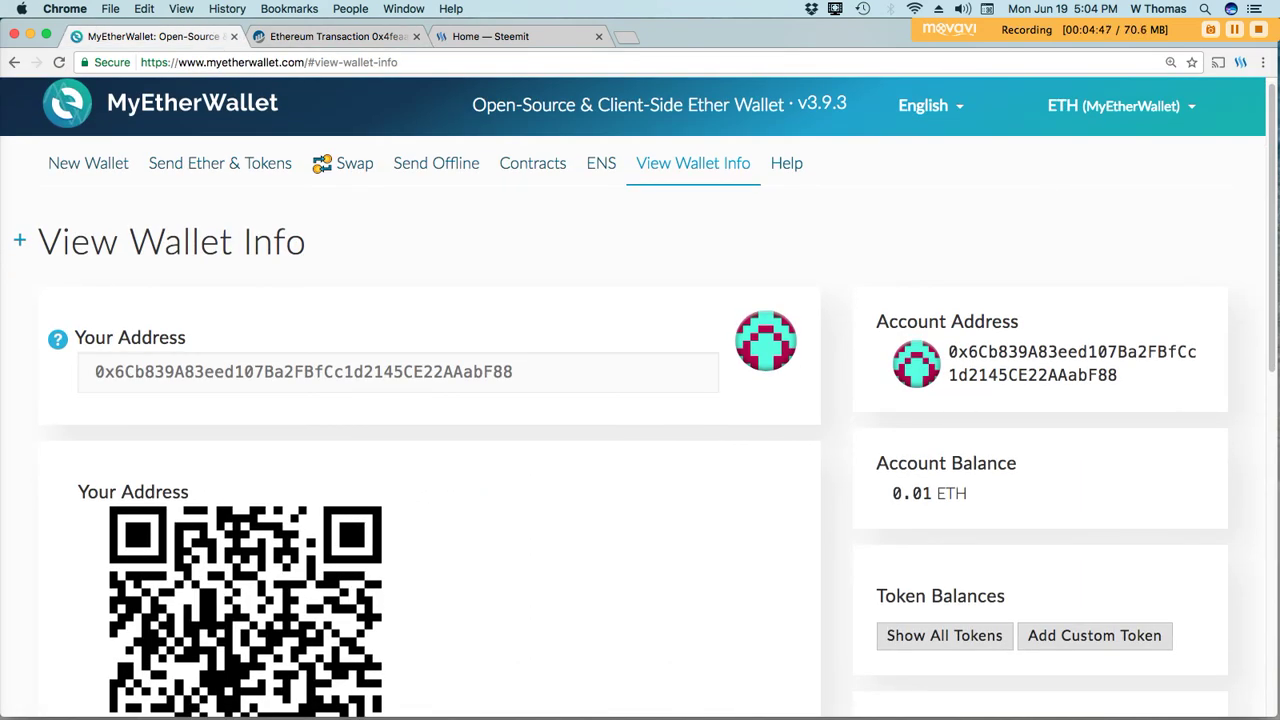